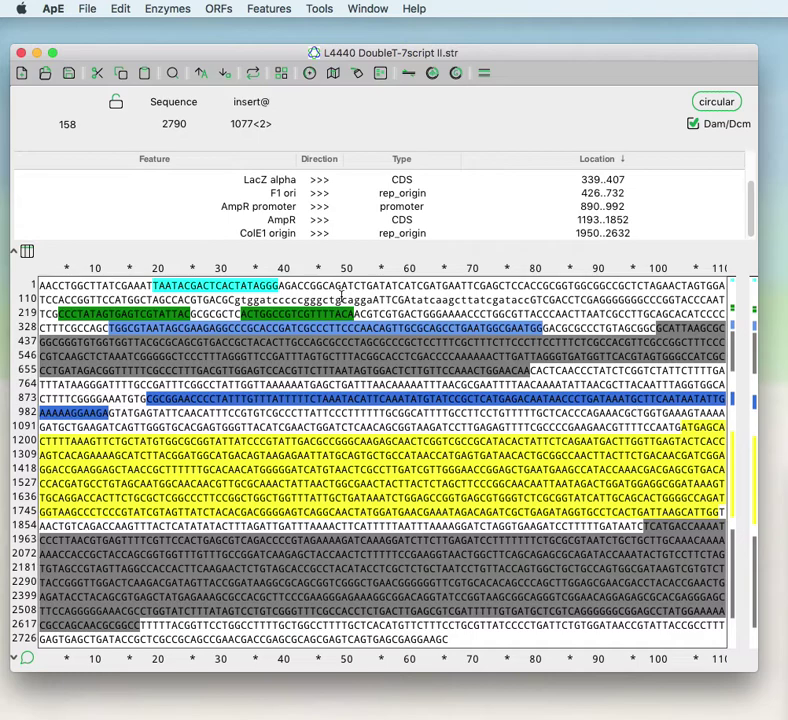
Look over the Tools menu without choosing anything, then bring up the Features menu.
{"action": "left_click", "coordinate": [308, 6]}
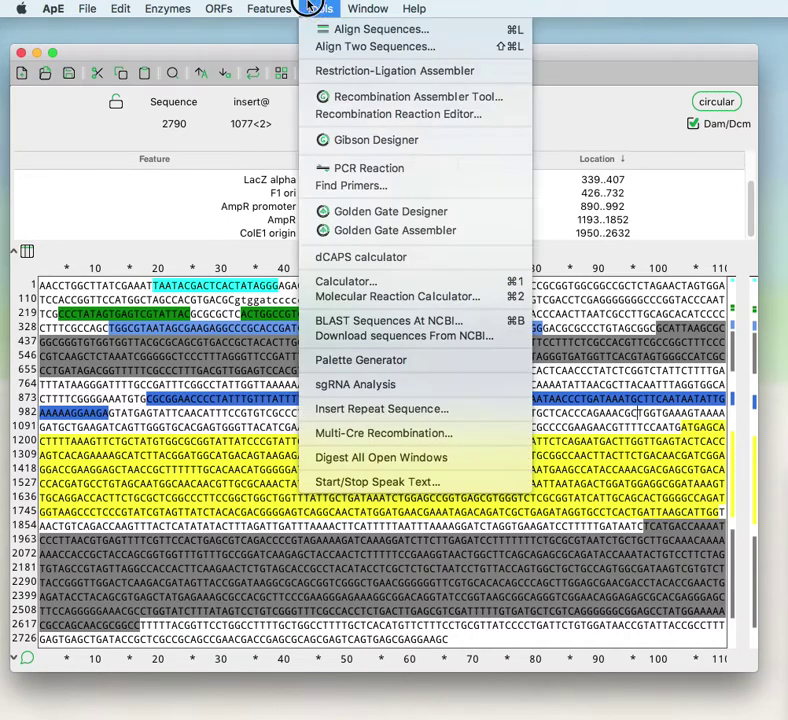
{"action": "left_click", "coordinate": [308, 6]}
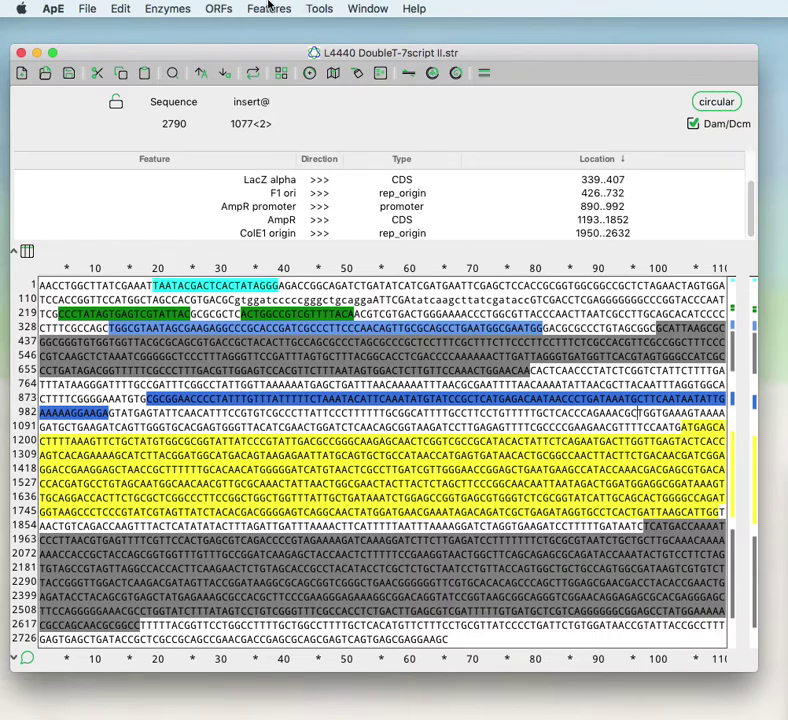
{"action": "left_click", "coordinate": [268, 6]}
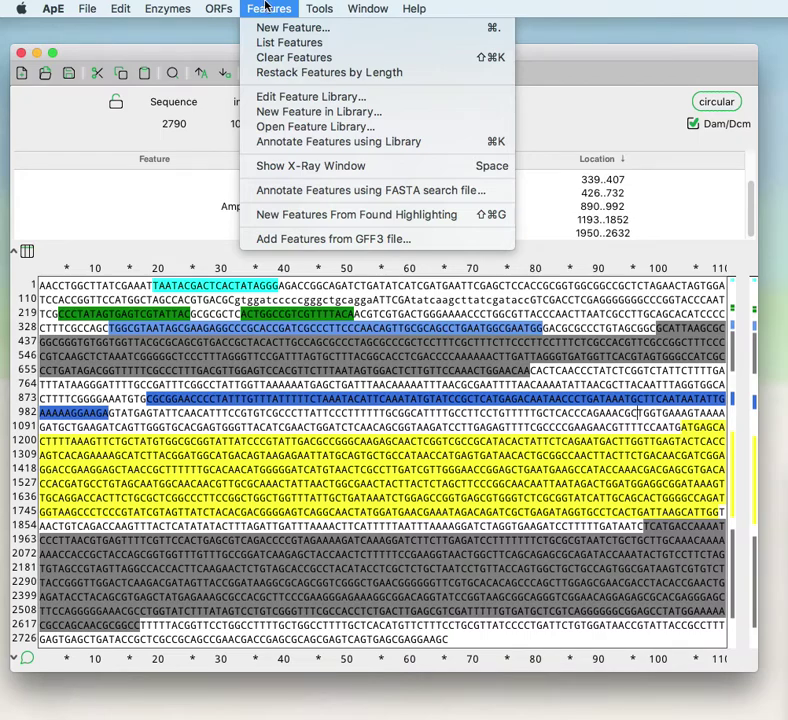
Toggle off Show X-Ray Window under Features, then return to the Features menu.
{"action": "left_click", "coordinate": [268, 6]}
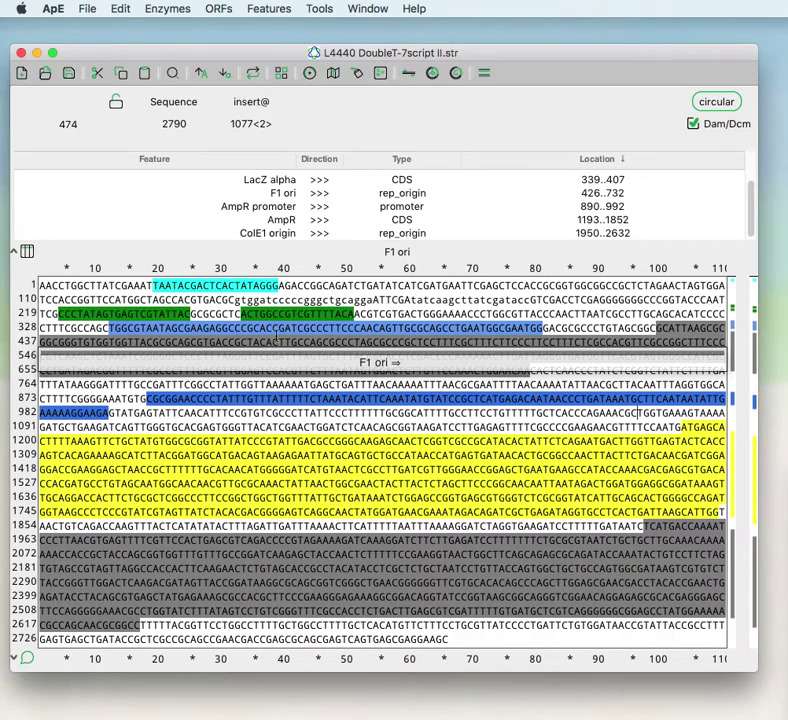
{"action": "left_click", "coordinate": [268, 8]}
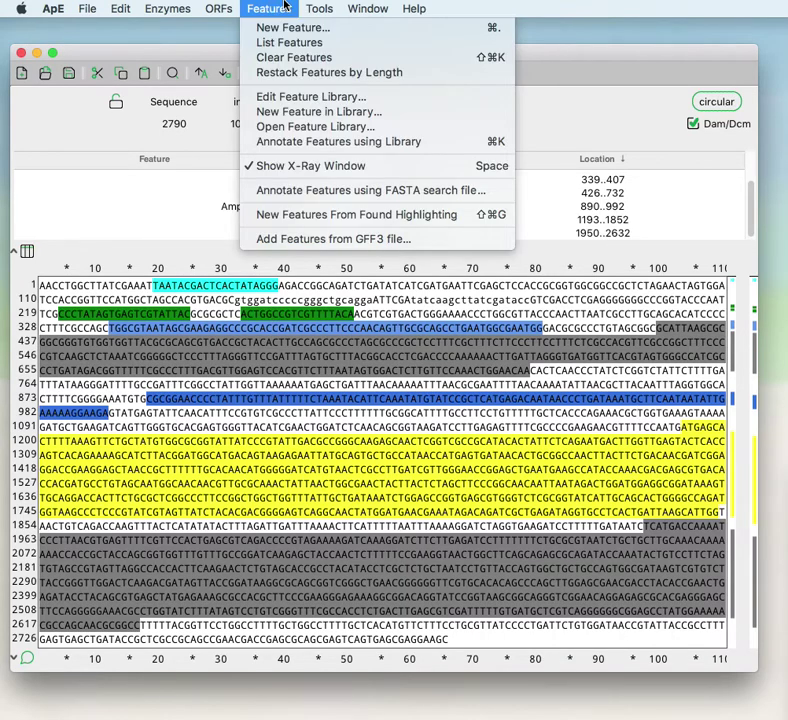
{"action": "left_click", "coordinate": [287, 167]}
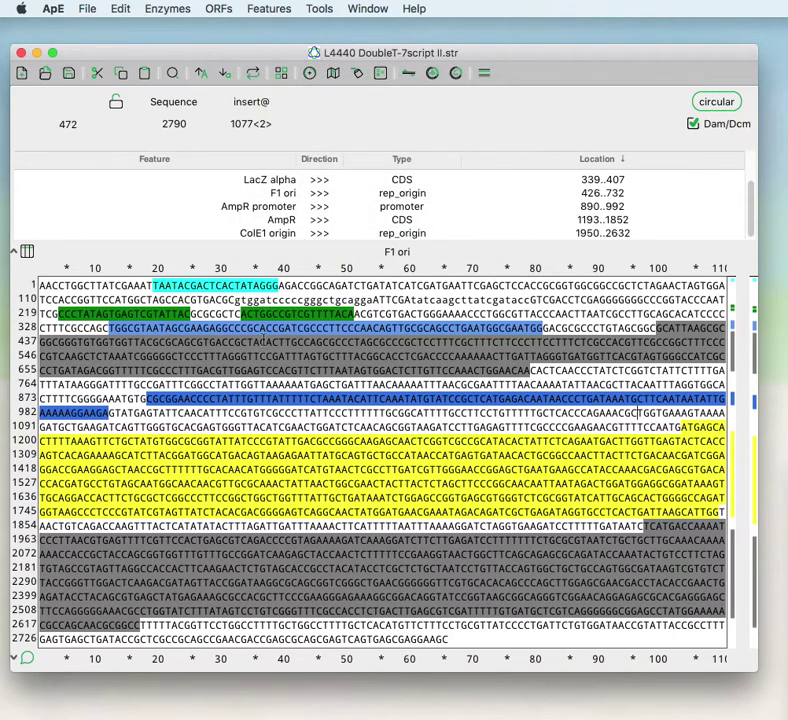
{"action": "left_click", "coordinate": [268, 8]}
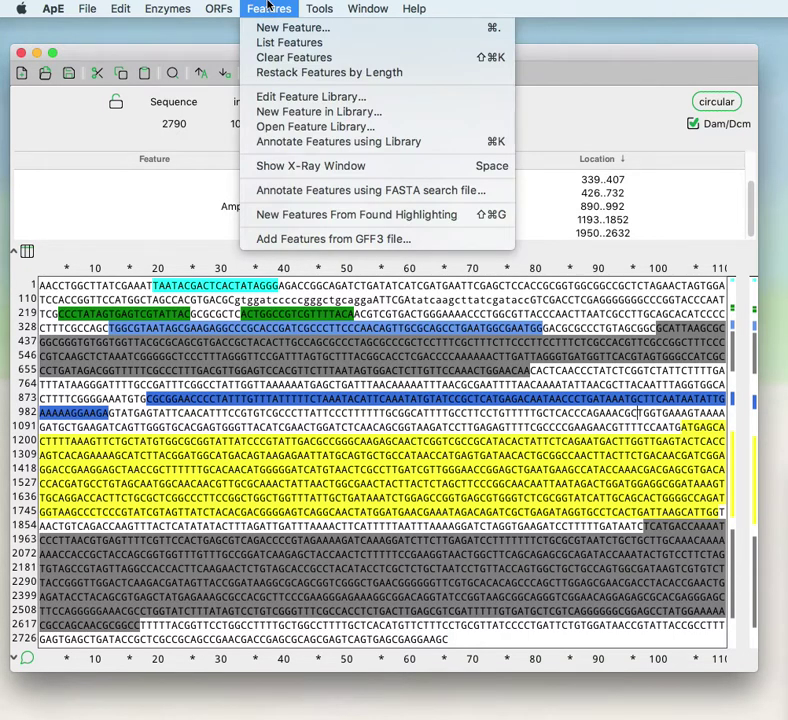
{"action": "left_click", "coordinate": [268, 6]}
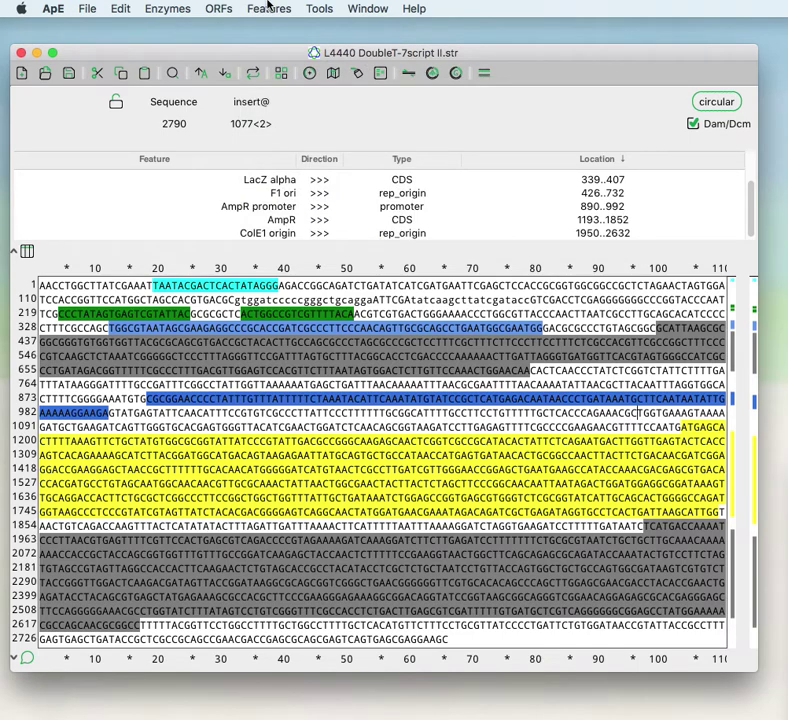
{"action": "left_click", "coordinate": [268, 7]}
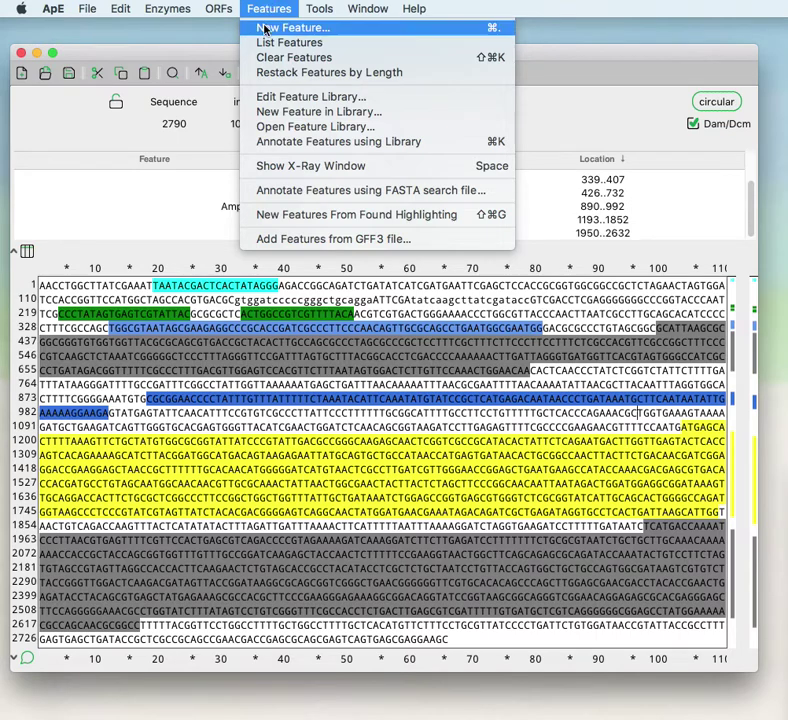
In Edit Feature Library, open the third AmpR promoter entry's definition for editing.
{"action": "left_click", "coordinate": [264, 102]}
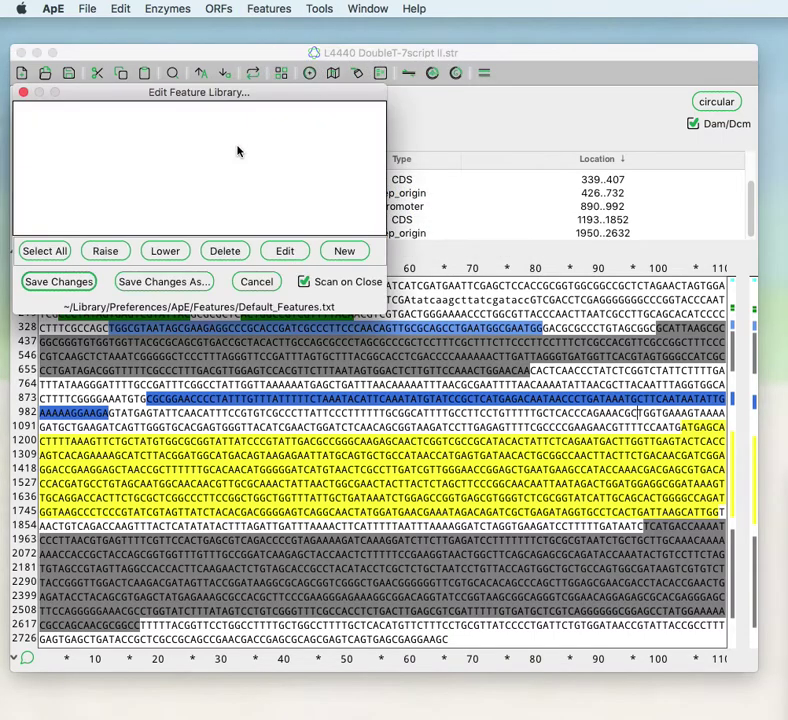
{"action": "scroll", "coordinate": [85, 128], "scroll_direction": "down", "scroll_amount": 5}
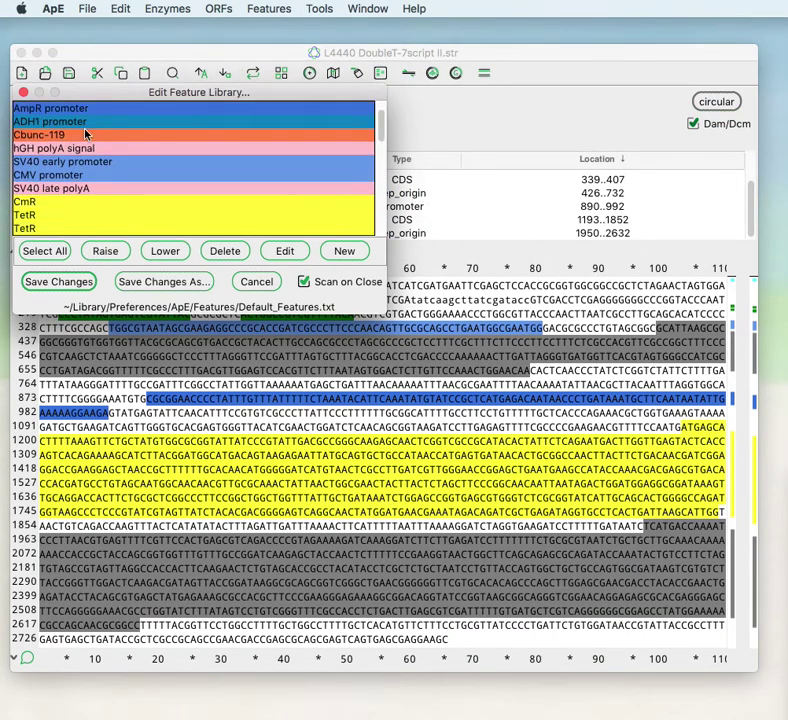
{"action": "scroll", "coordinate": [85, 134], "scroll_direction": "down", "scroll_amount": 7}
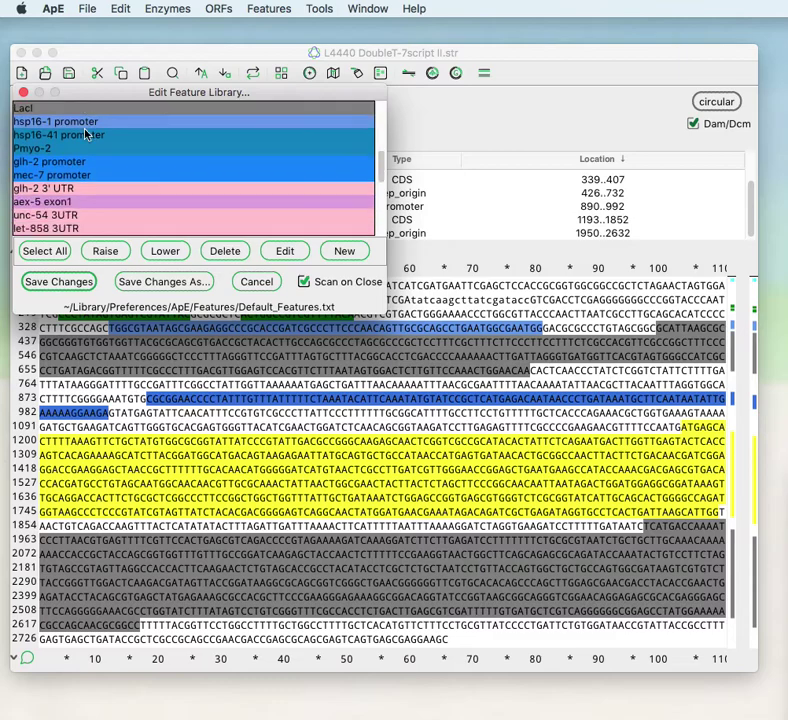
{"action": "scroll", "coordinate": [85, 134], "scroll_direction": "down", "scroll_amount": 6}
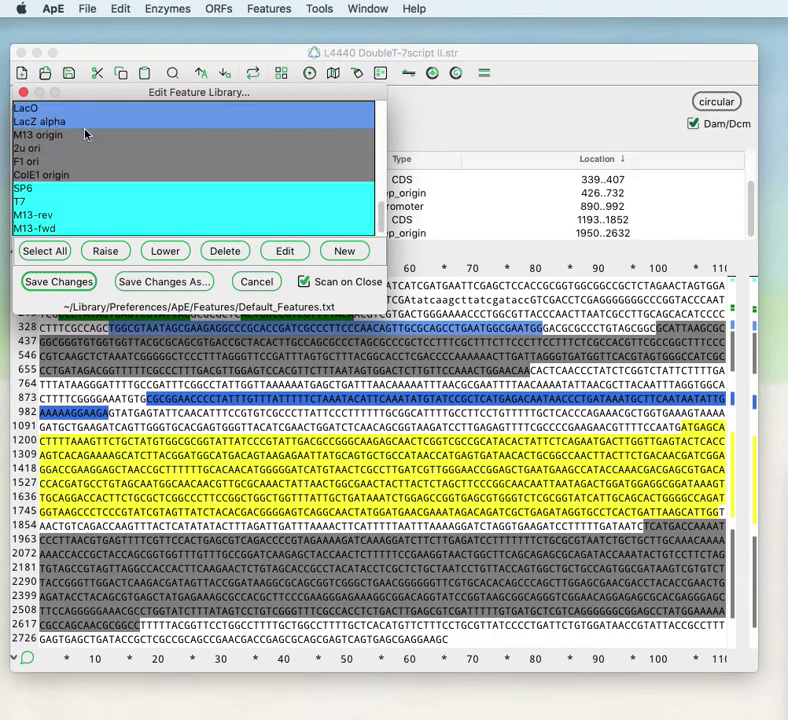
{"action": "scroll", "coordinate": [85, 134], "scroll_direction": "up", "scroll_amount": 15}
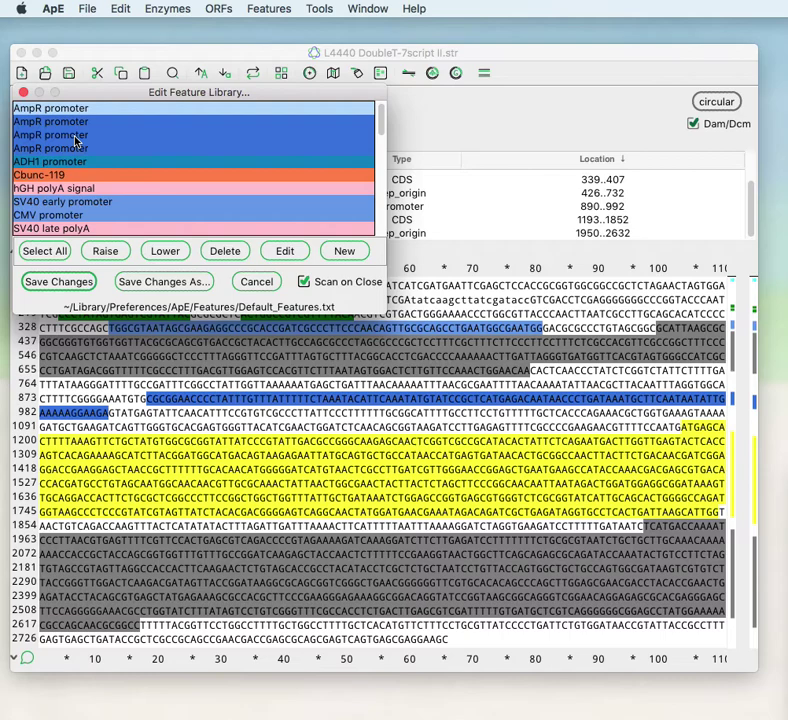
{"action": "left_click", "coordinate": [74, 138]}
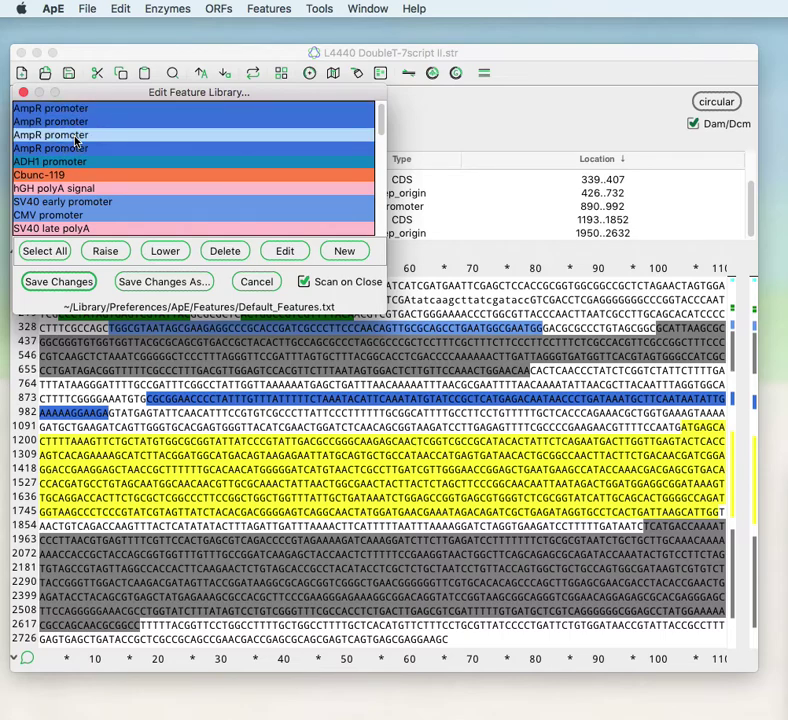
{"action": "left_click", "coordinate": [280, 251]}
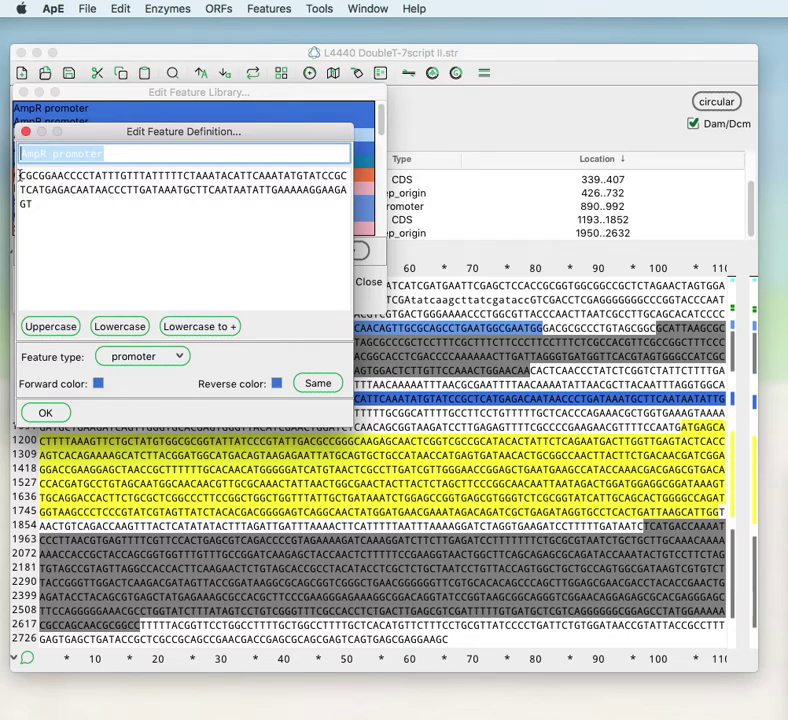
Lowercase a stretch of the AmpR promoter sequence, then close its Edit Feature Definition window.
{"action": "left_click_drag", "start_coordinate": [57, 190], "coordinate": [139, 191]}
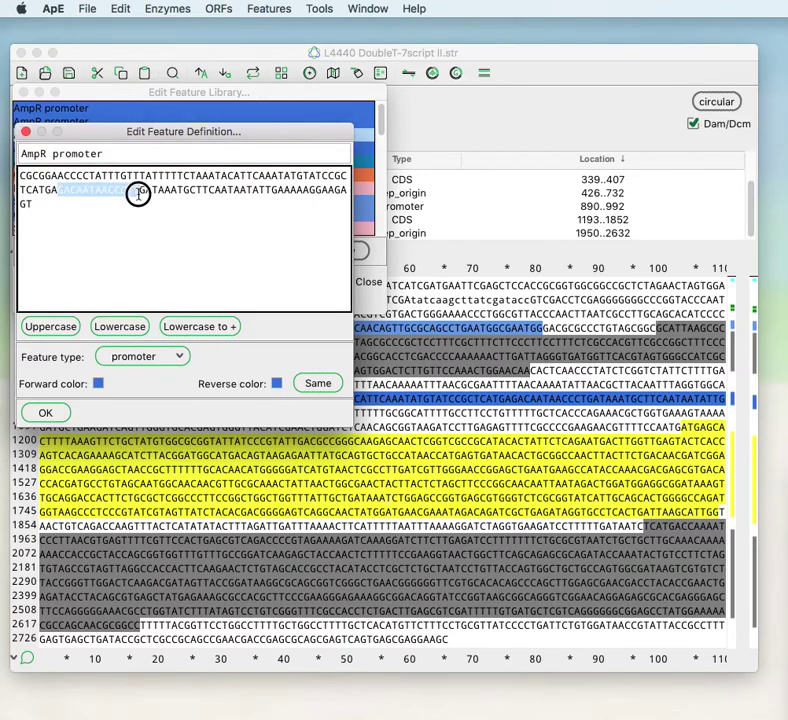
{"action": "left_click", "coordinate": [125, 320]}
{"action": "left_click", "coordinate": [61, 189], "text": "shift"}
{"action": "left_click", "coordinate": [122, 328]}
{"action": "left_click", "coordinate": [26, 131]}
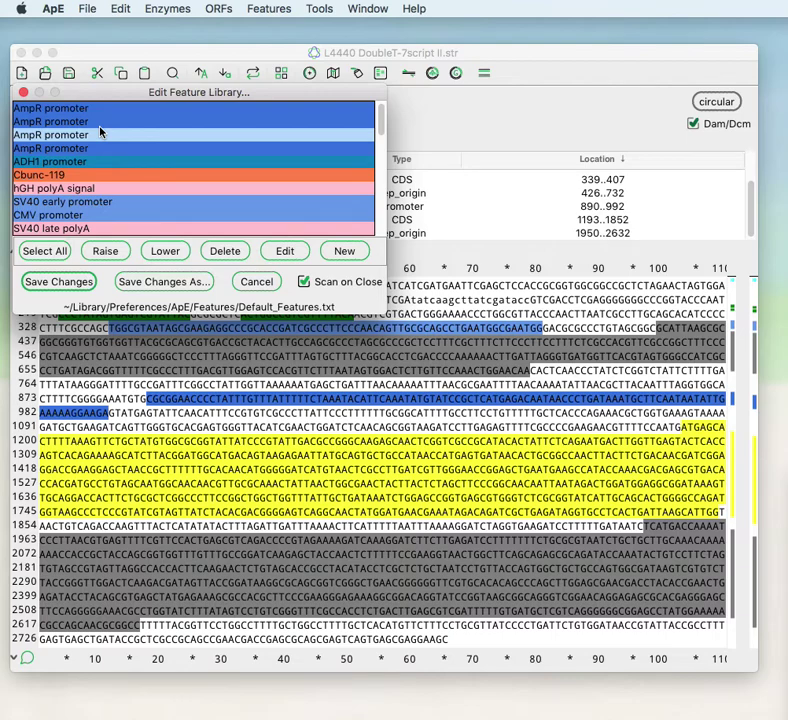
Press Delete on the library entry, then Cancel the Edit Feature Library window.
{"action": "left_click", "coordinate": [245, 252]}
{"action": "left_click", "coordinate": [257, 282]}
{"action": "left_click", "coordinate": [257, 284]}
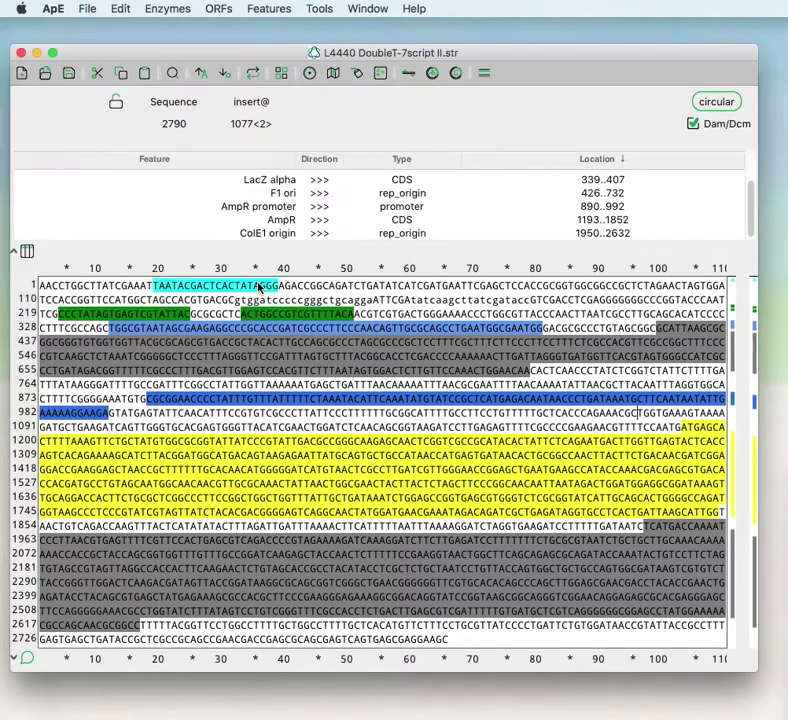
Run Features > Clear Features on L4440 and confirm removing all annotations.
{"action": "left_click", "coordinate": [258, 299]}
{"action": "left_click", "coordinate": [268, 8]}
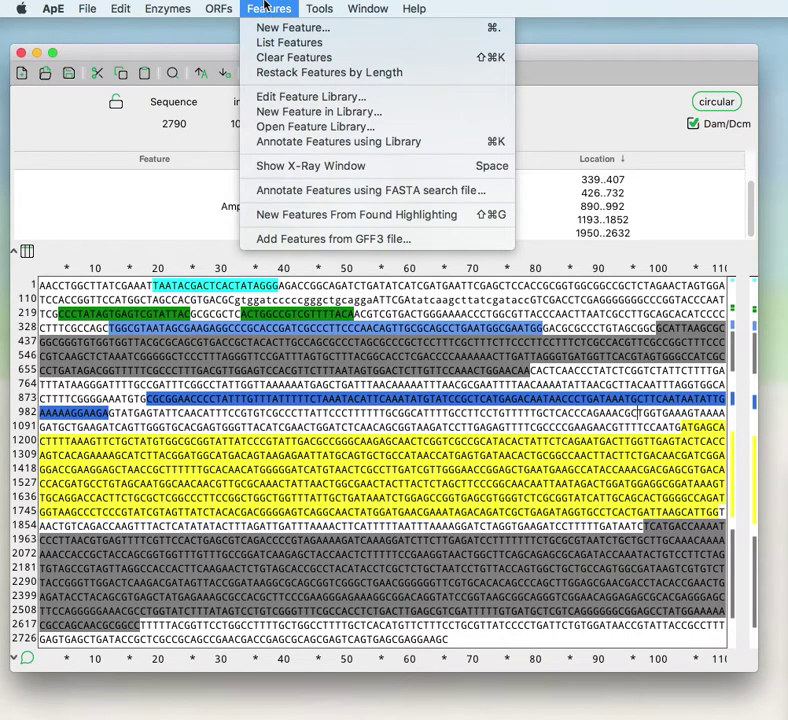
{"action": "left_click", "coordinate": [266, 8]}
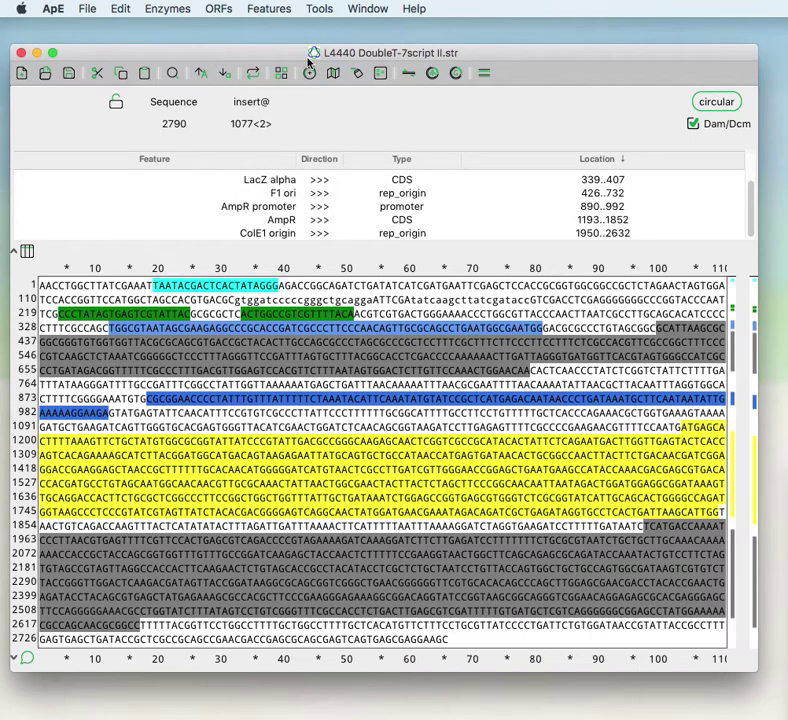
{"action": "left_click", "coordinate": [279, 7]}
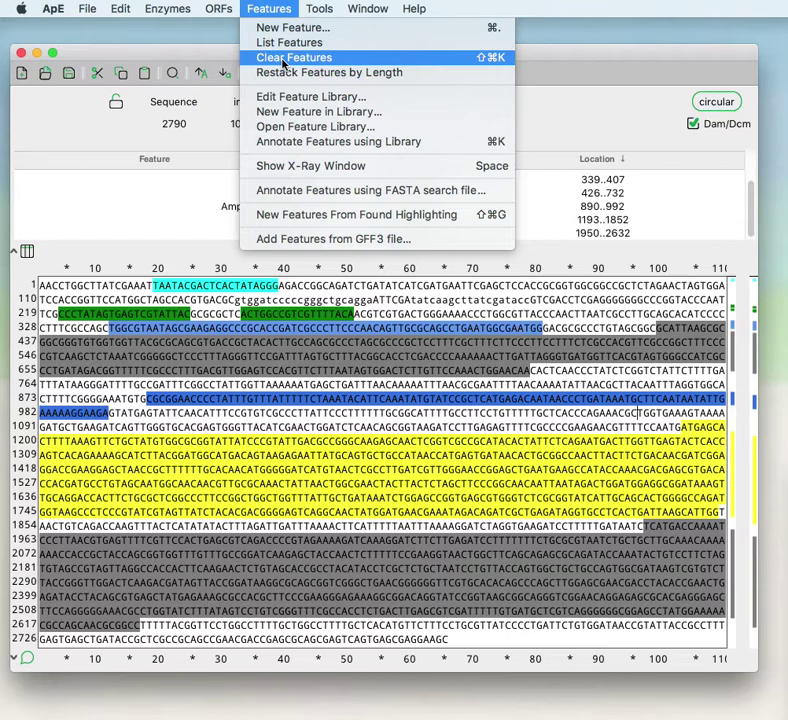
{"action": "left_click", "coordinate": [488, 60]}
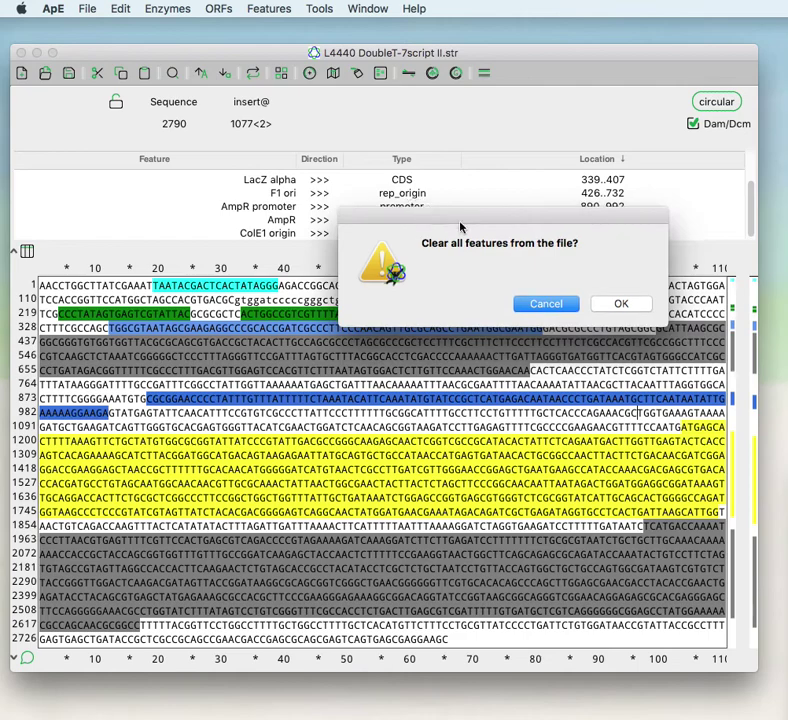
{"action": "left_click", "coordinate": [617, 309]}
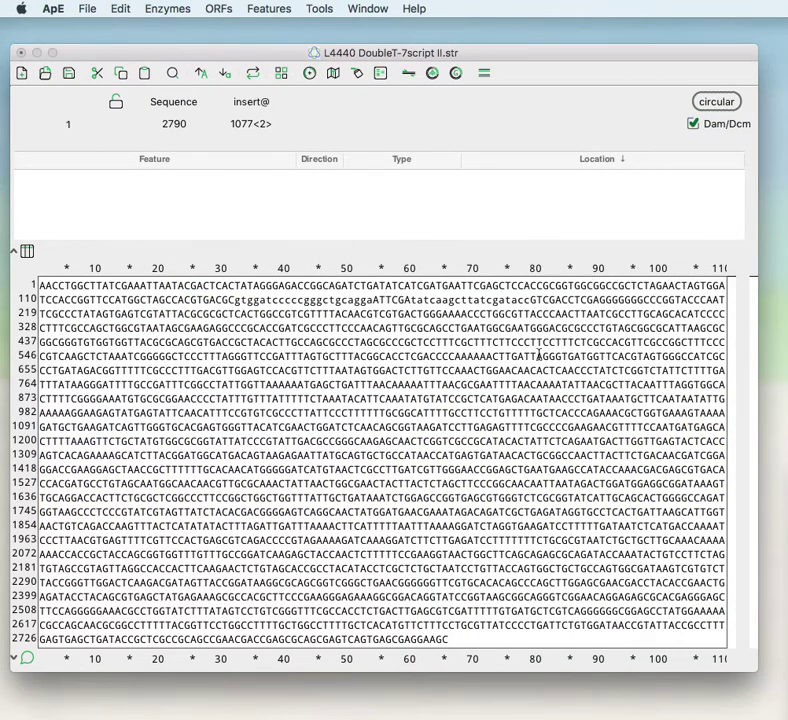
With the caret at base 269, run Annotate Features using Library on the sequence.
{"action": "left_click", "coordinate": [490, 377]}
{"action": "left_click", "coordinate": [351, 314]}
{"action": "left_click", "coordinate": [355, 317]}
{"action": "left_click", "coordinate": [258, 7]}
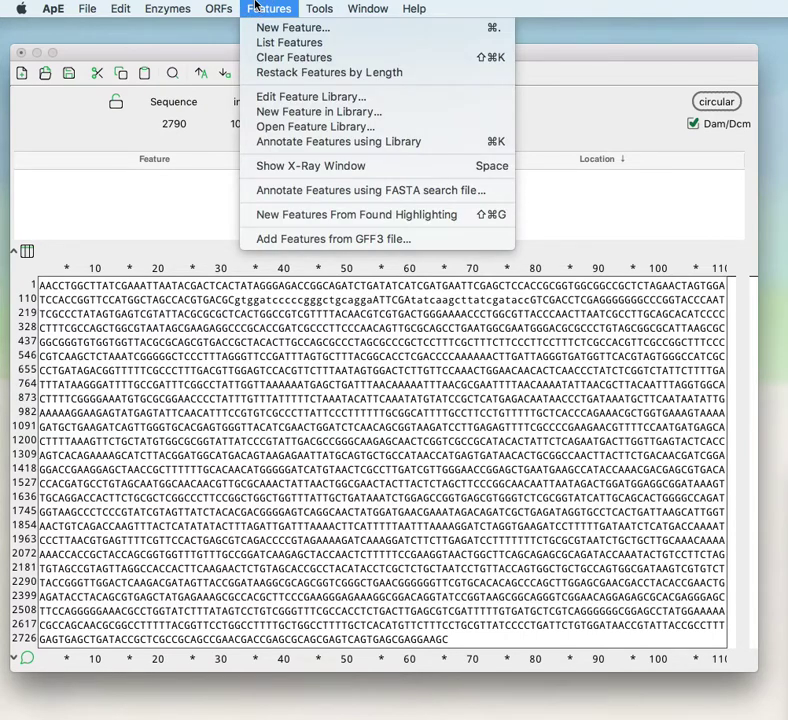
{"action": "left_click", "coordinate": [305, 145]}
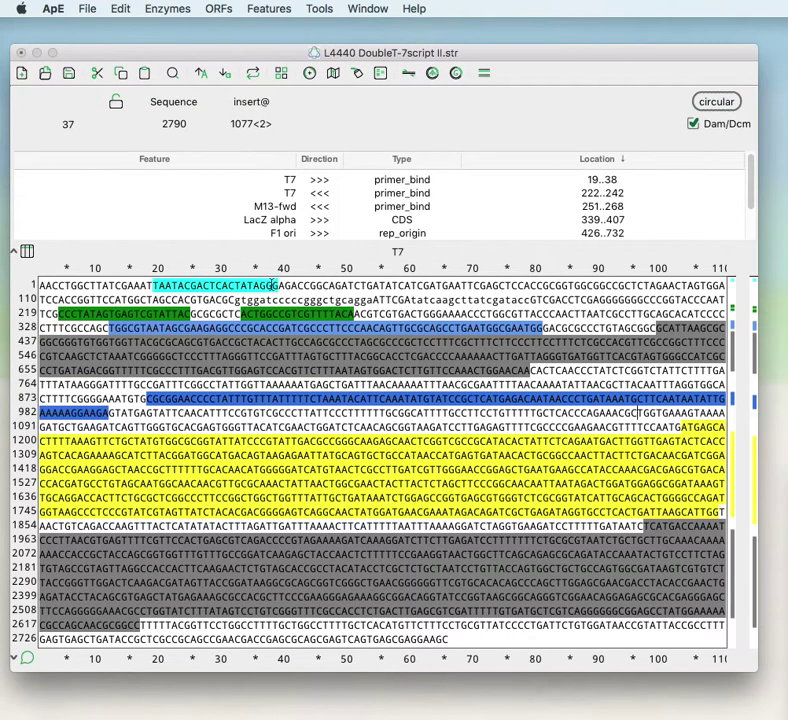
Select the 138-base stretch from base 52 to base 189.
{"action": "left_click", "coordinate": [253, 286]}
{"action": "left_click", "coordinate": [269, 9]}
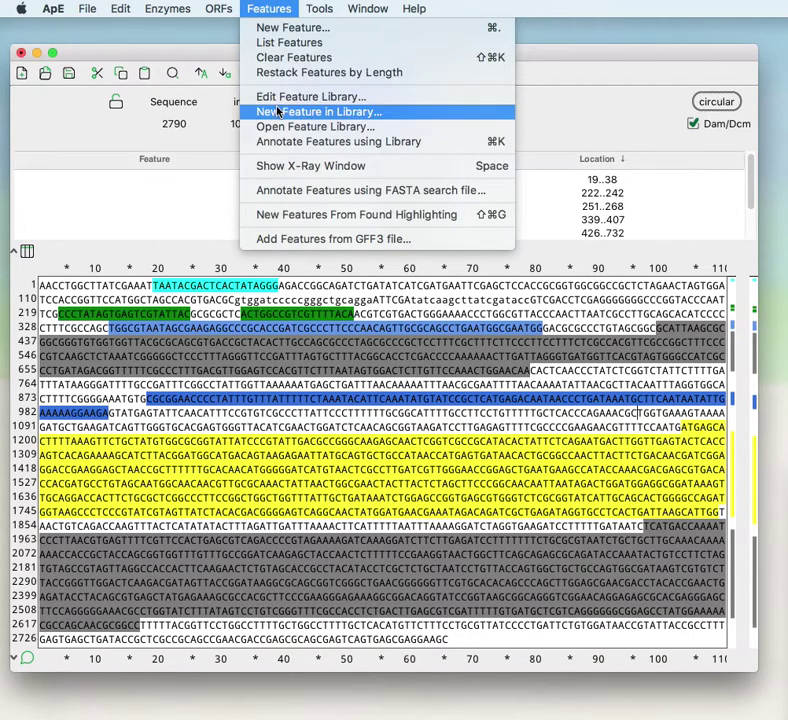
{"action": "left_click", "coordinate": [281, 9]}
{"action": "left_click_drag", "start_coordinate": [358, 286], "coordinate": [538, 296]}
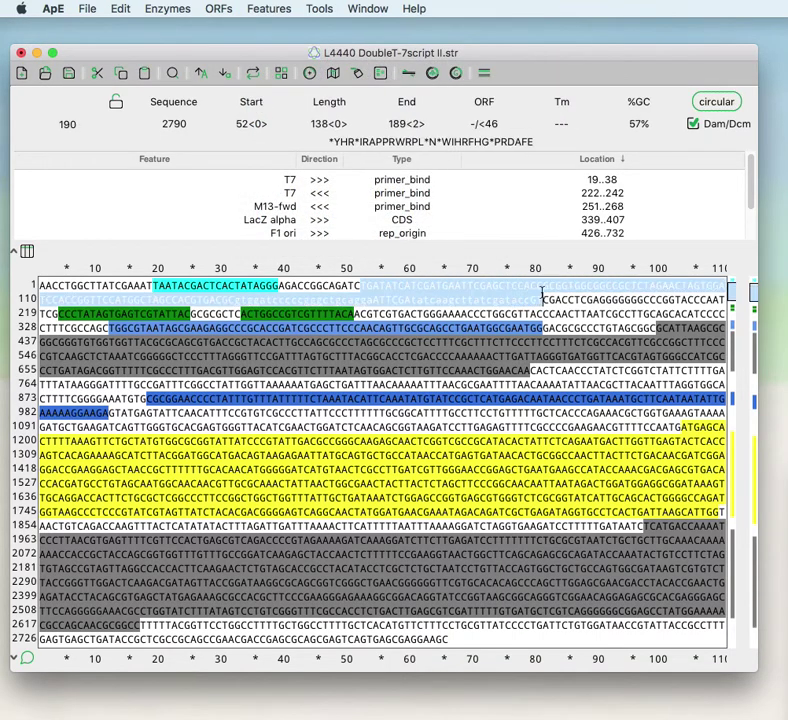
Start a New Feature in Library from bases 52–189, then close and cancel it.
{"action": "left_click", "coordinate": [283, 7]}
{"action": "left_click", "coordinate": [290, 111]}
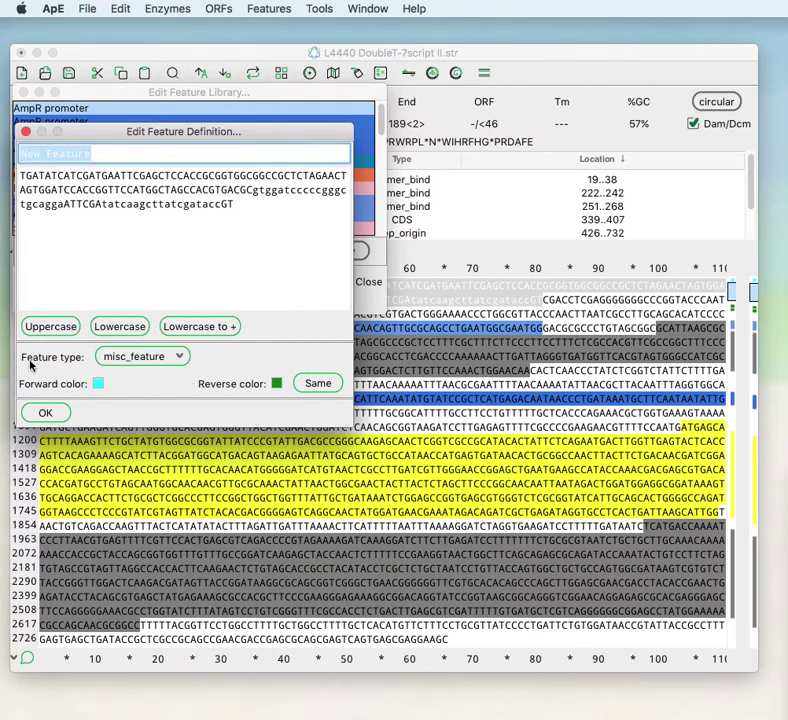
{"action": "left_click", "coordinate": [26, 131]}
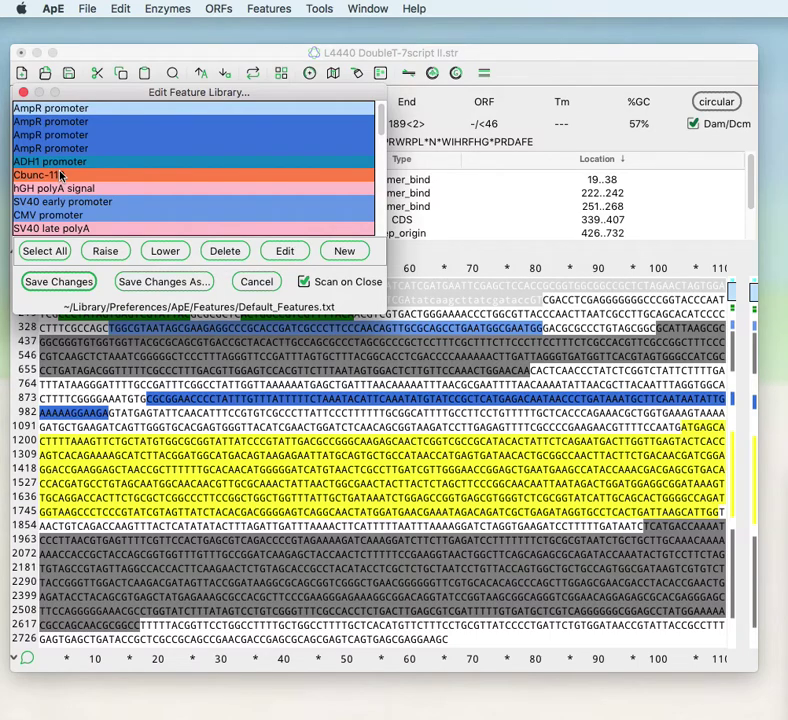
{"action": "left_click", "coordinate": [250, 286]}
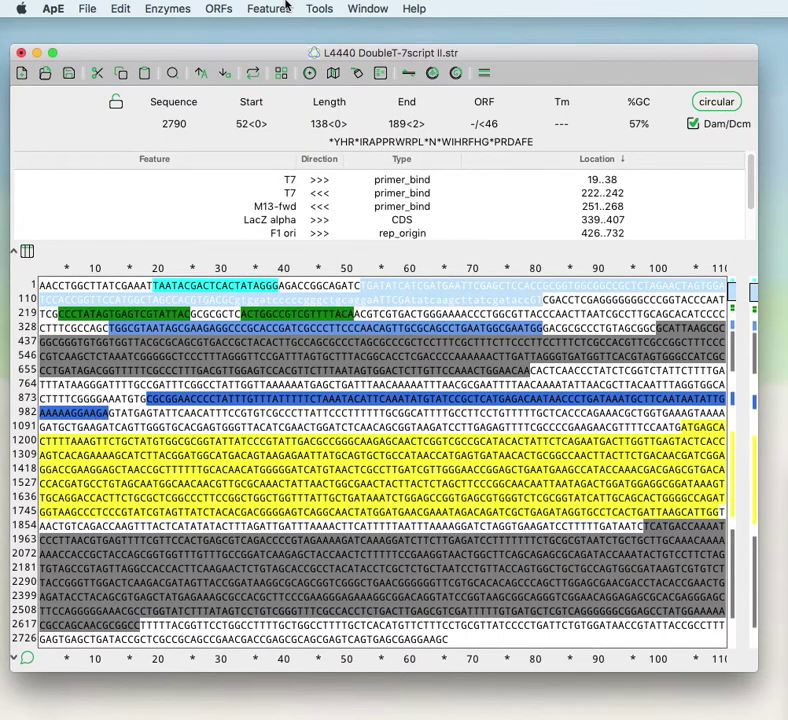
{"action": "left_click", "coordinate": [281, 8]}
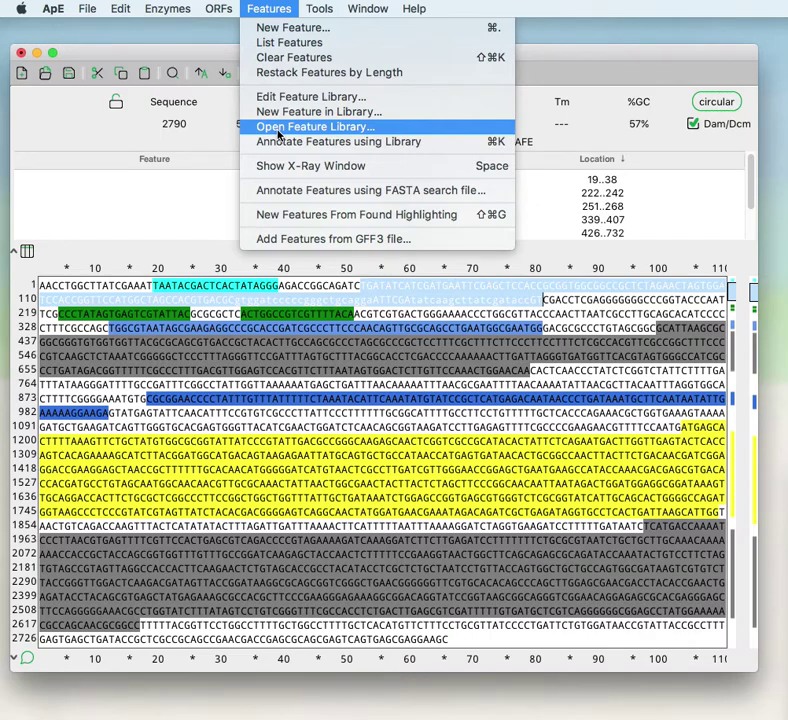
Reopen the Features menu to review items like Open Feature Library.
{"action": "left_click", "coordinate": [264, 8]}
{"action": "left_click", "coordinate": [260, 6]}
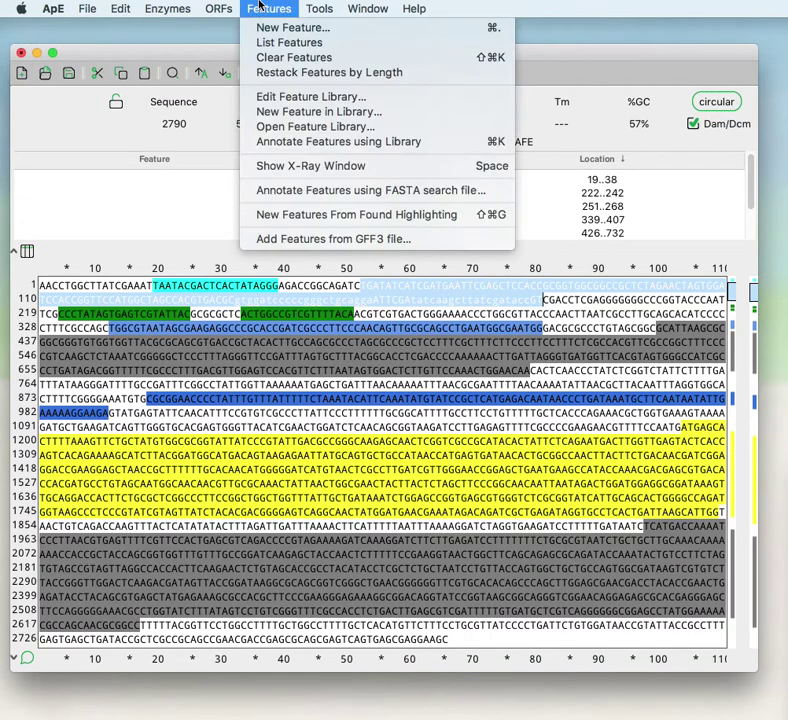
{"action": "left_click", "coordinate": [293, 43]}
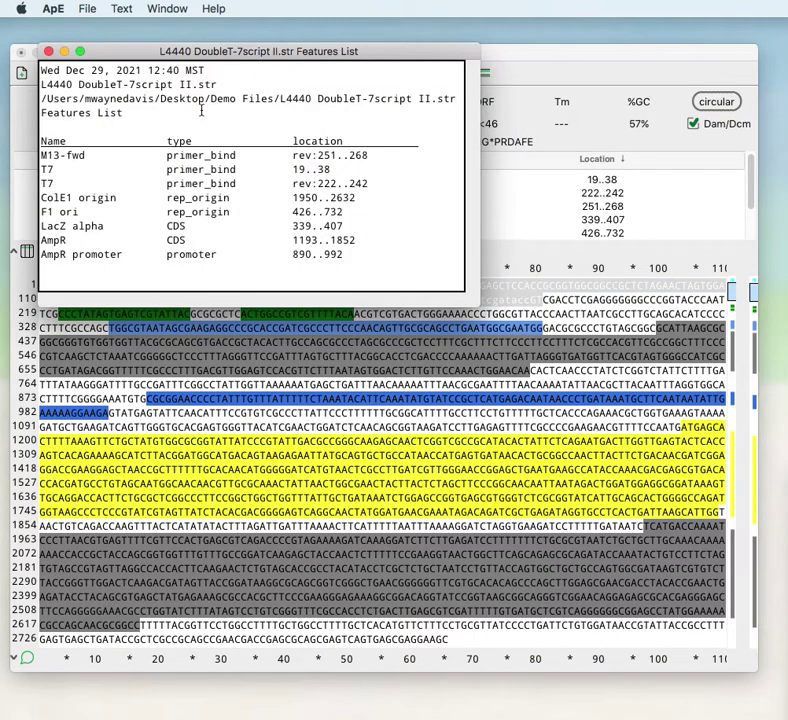
{"action": "left_click", "coordinate": [120, 8]}
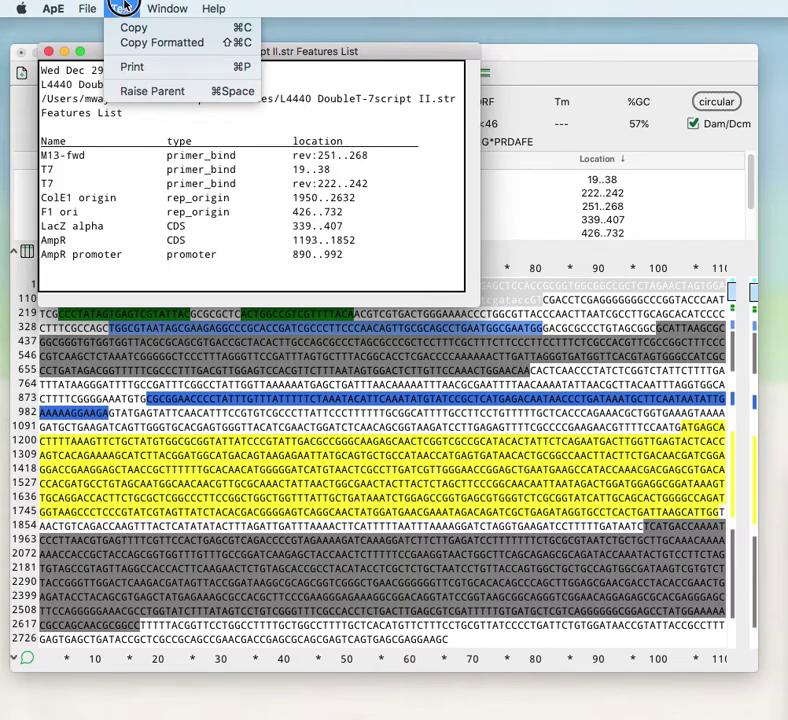
{"action": "left_click", "coordinate": [121, 8]}
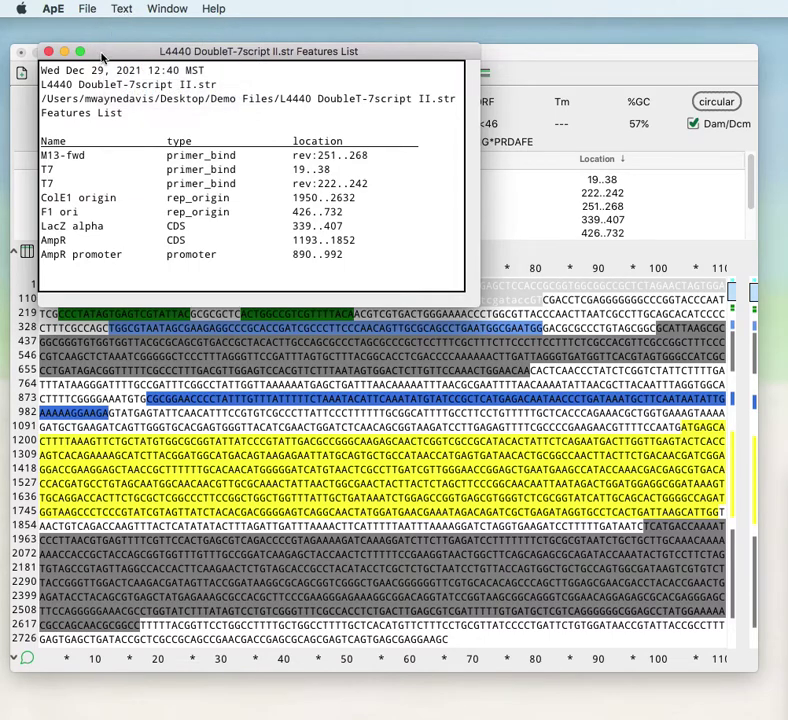
{"action": "left_click", "coordinate": [50, 52]}
{"action": "left_click", "coordinate": [290, 8]}
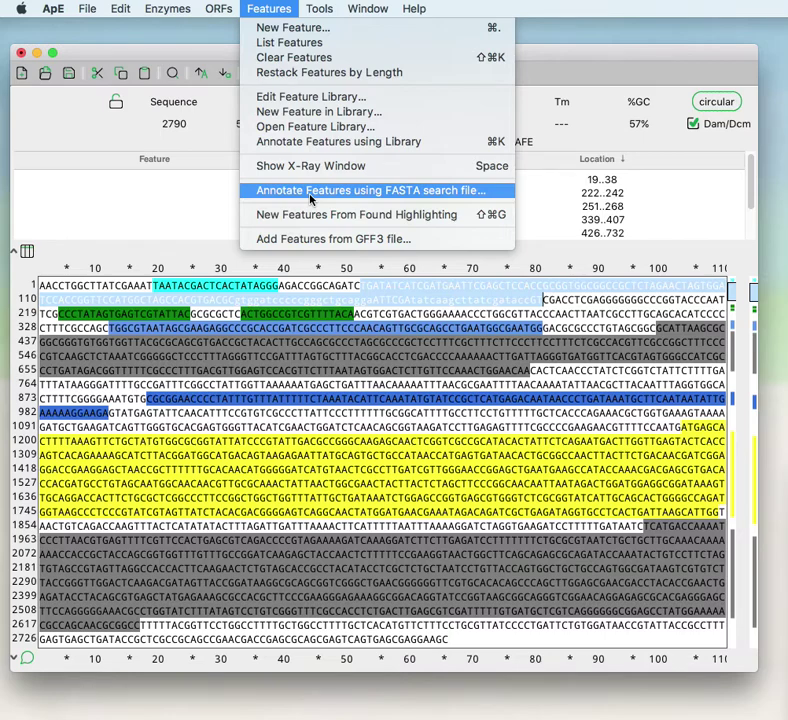
Search the L4440 sequence for gggggg, highlighting its matches and stepping to the one at 2347.
{"action": "left_click", "coordinate": [288, 8]}
{"action": "left_click", "coordinate": [330, 286]}
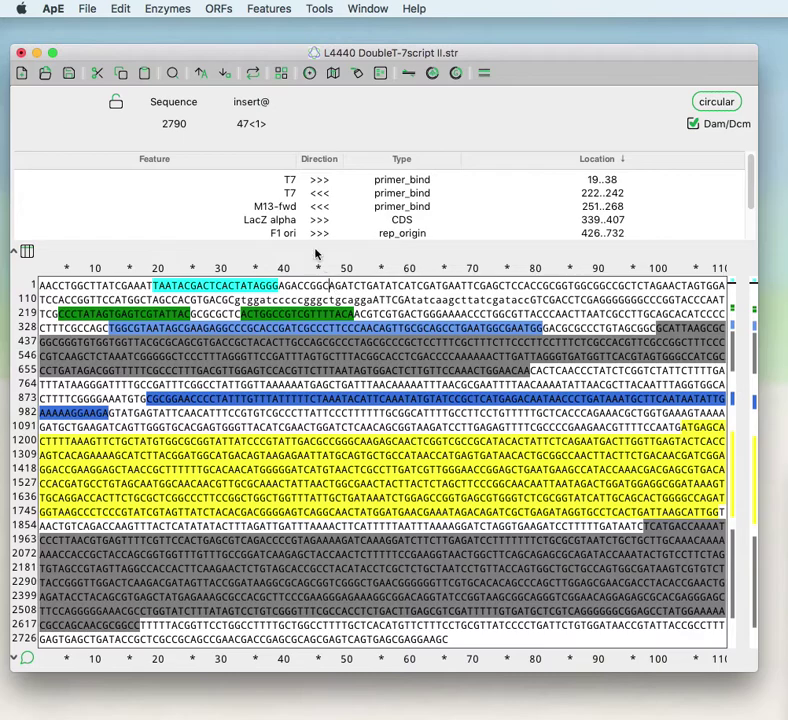
{"action": "left_click", "coordinate": [172, 73]}
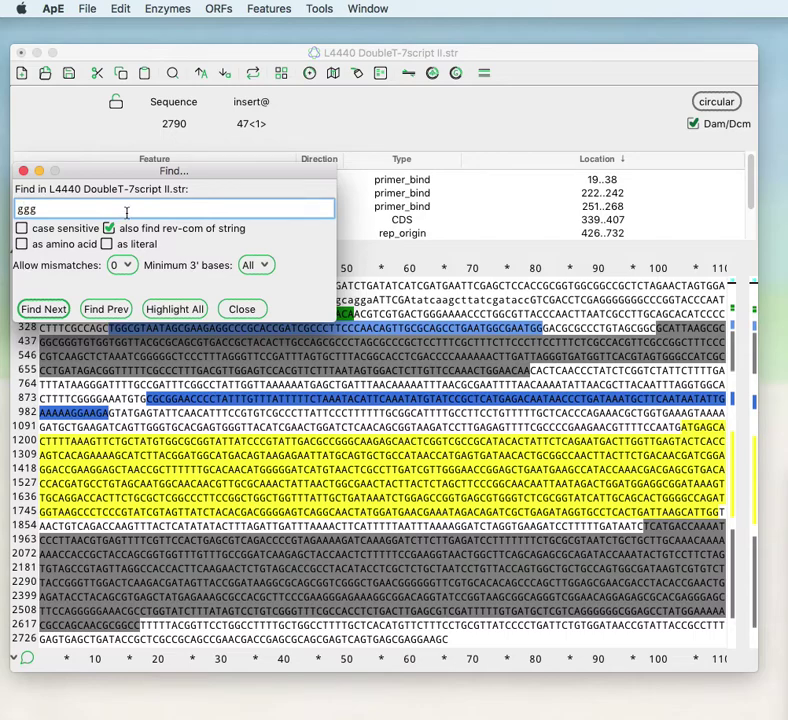
{"action": "left_click", "coordinate": [58, 310]}
{"action": "left_click_drag", "start_coordinate": [123, 167], "coordinate": [484, 84]}
{"action": "left_click", "coordinate": [491, 228]}
{"action": "left_click", "coordinate": [398, 225]}
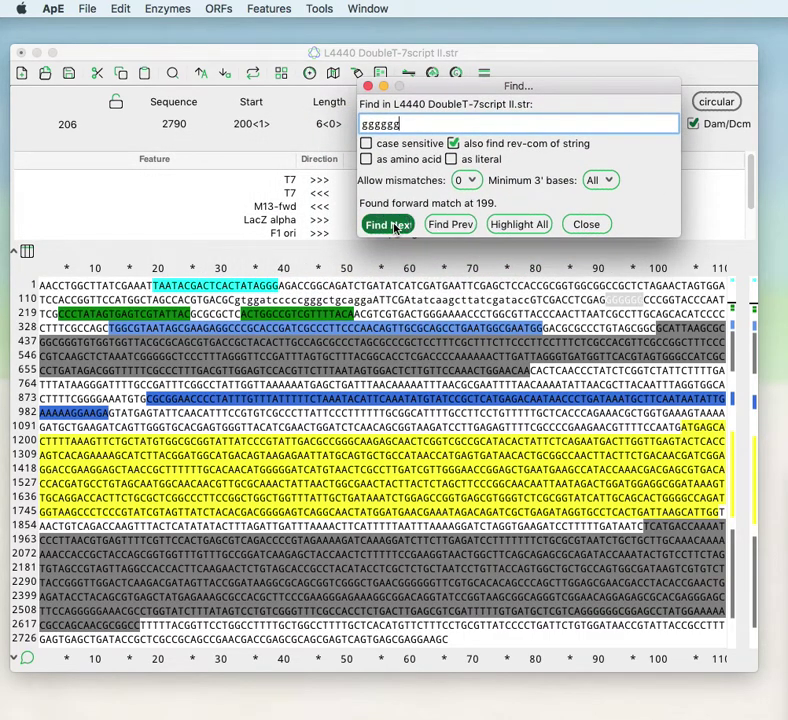
{"action": "left_click", "coordinate": [395, 227]}
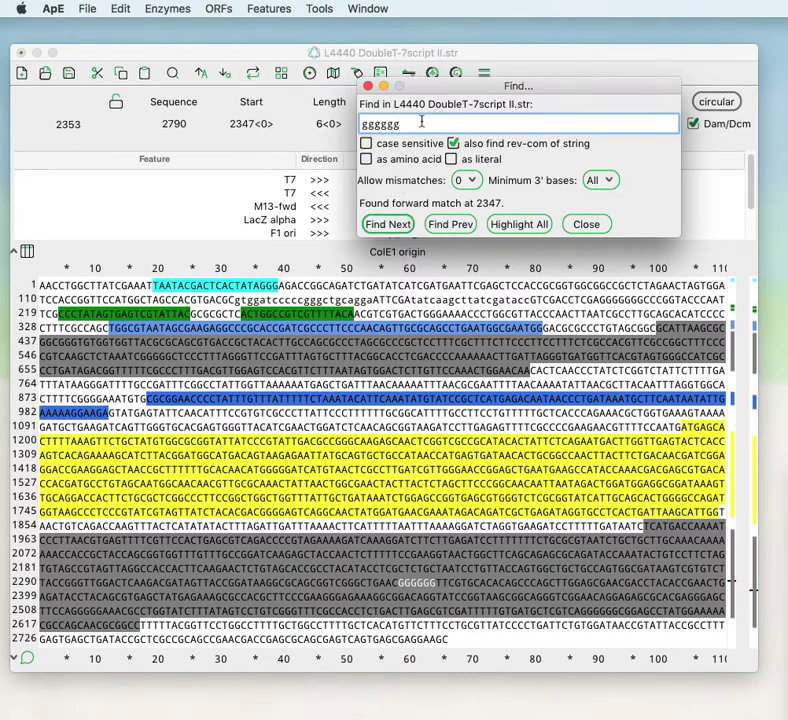
Narrow the search to ggggggg, highlight its single match, and close the search.
{"action": "type", "text": "gg"}
{"action": "left_click", "coordinate": [505, 225]}
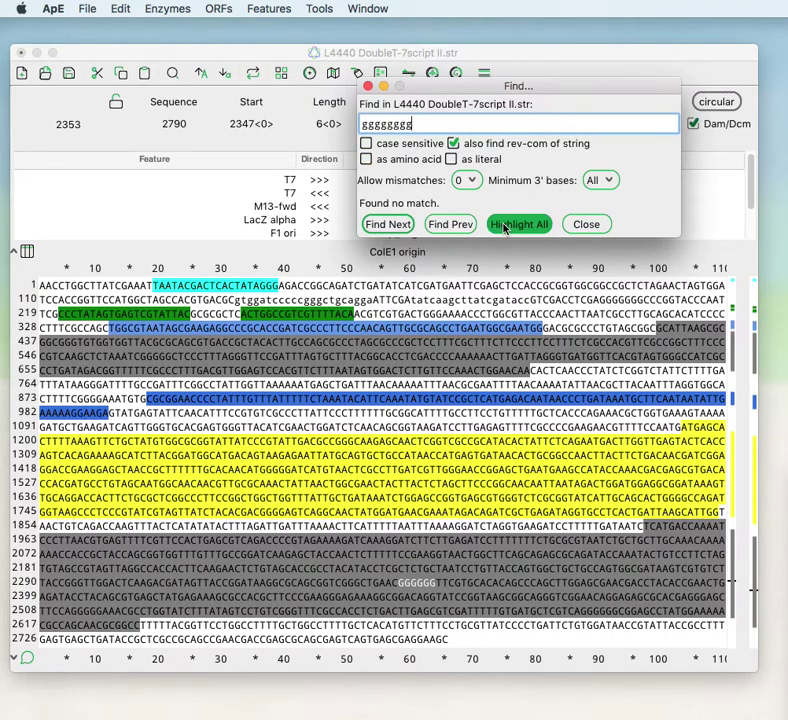
{"action": "key", "text": "BackSpace"}
{"action": "left_click", "coordinate": [389, 224]}
{"action": "left_click", "coordinate": [366, 160]}
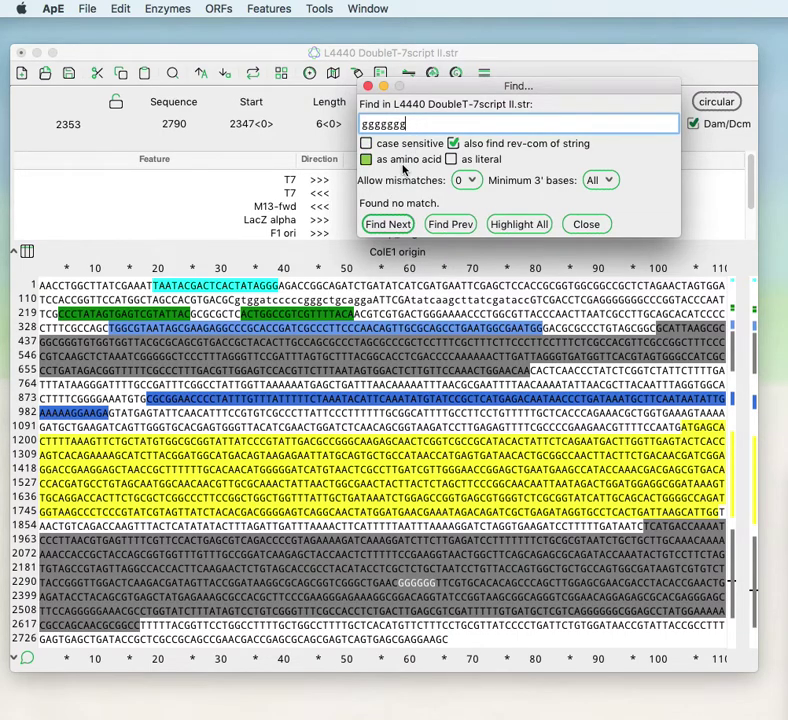
{"action": "left_click", "coordinate": [366, 160]}
{"action": "left_click", "coordinate": [518, 224]}
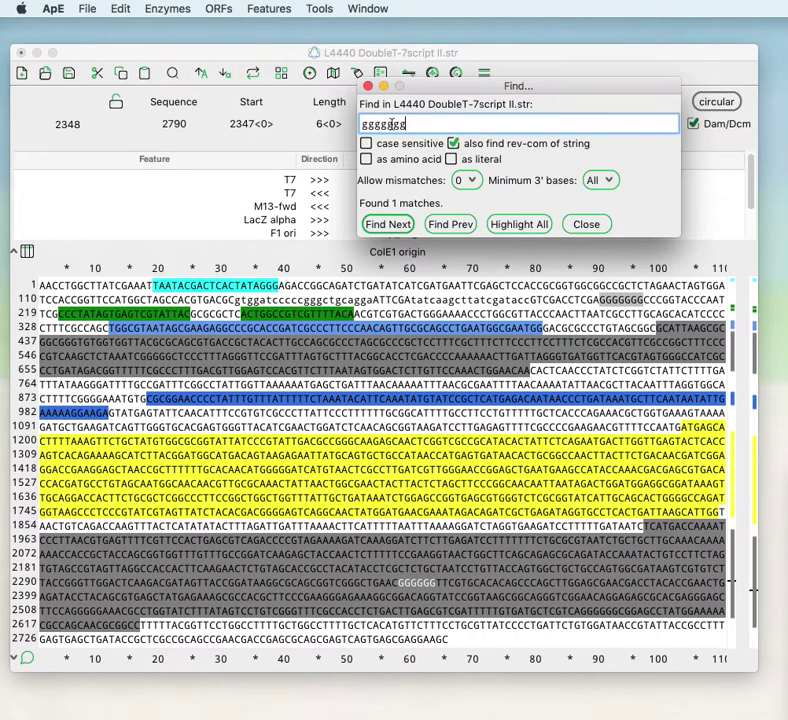
{"action": "left_click", "coordinate": [586, 224]}
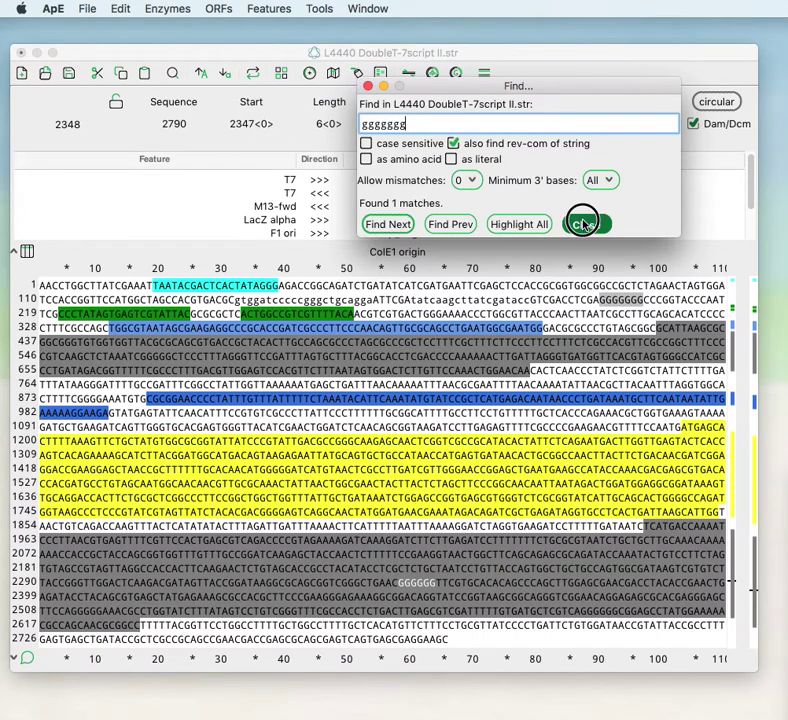
{"action": "left_click", "coordinate": [272, 9]}
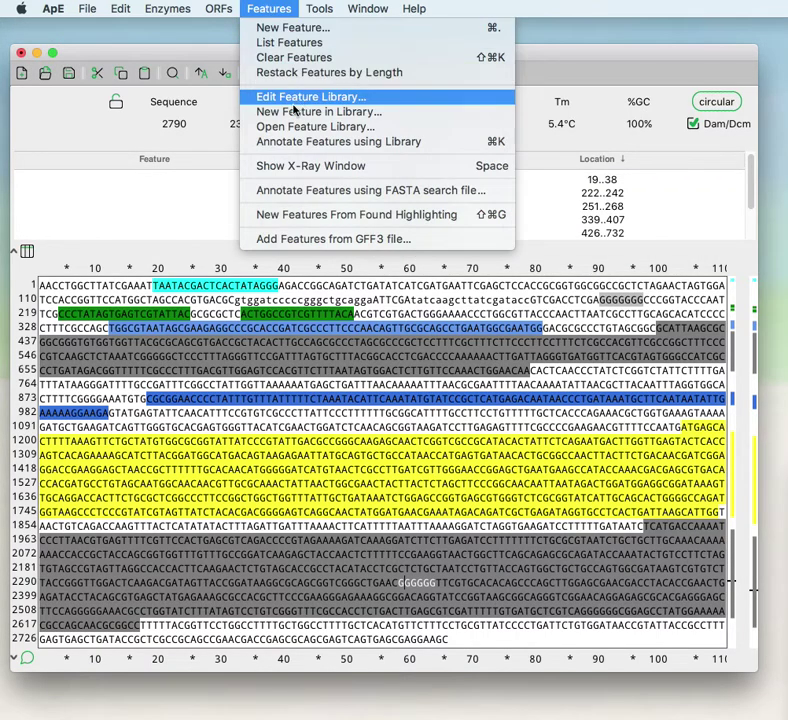
Create a misc_feature named 6g from the highlighted seven-G match at 199..205.
{"action": "left_click", "coordinate": [303, 214]}
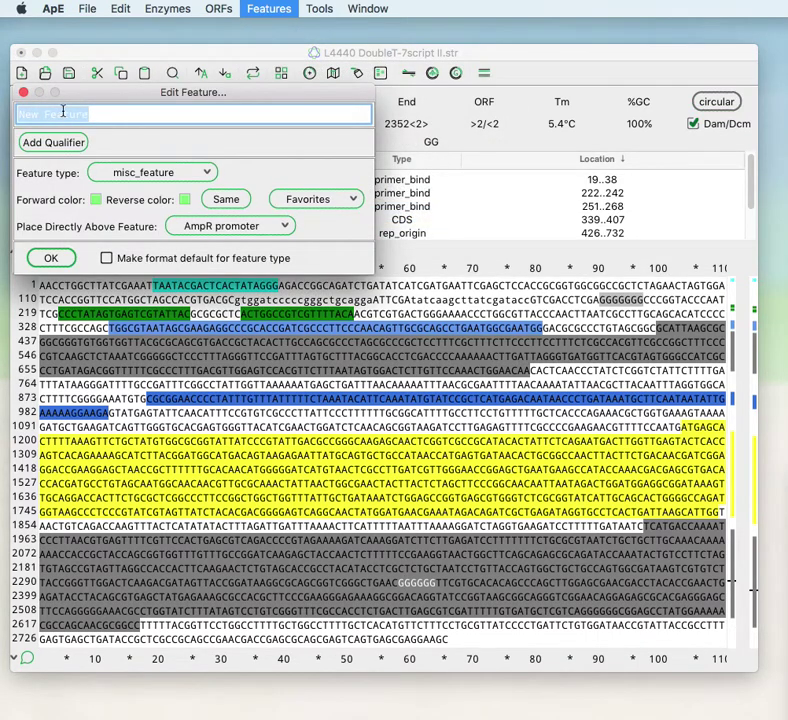
{"action": "type", "text": "6"}
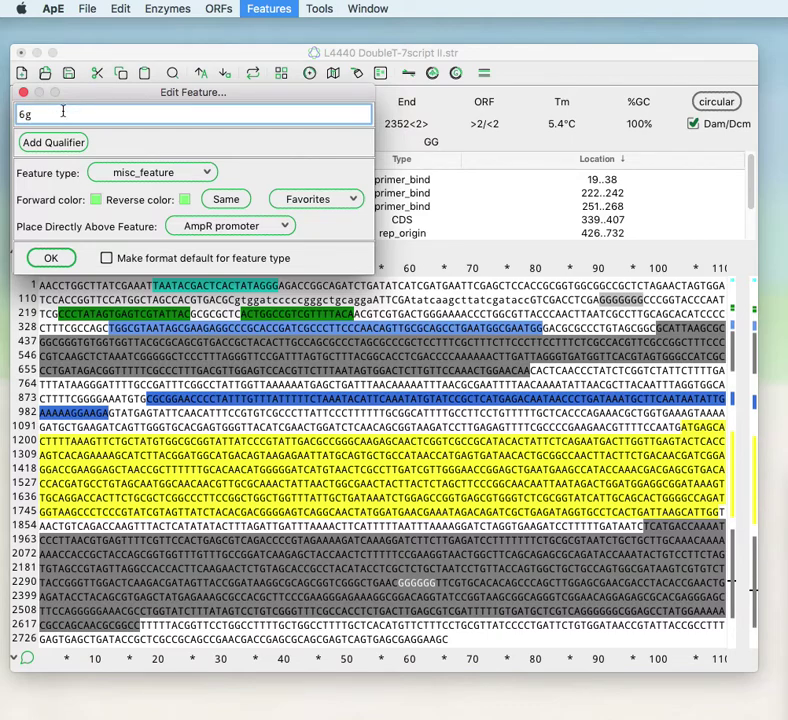
{"action": "type", "text": "g"}
{"action": "left_click", "coordinate": [123, 170]}
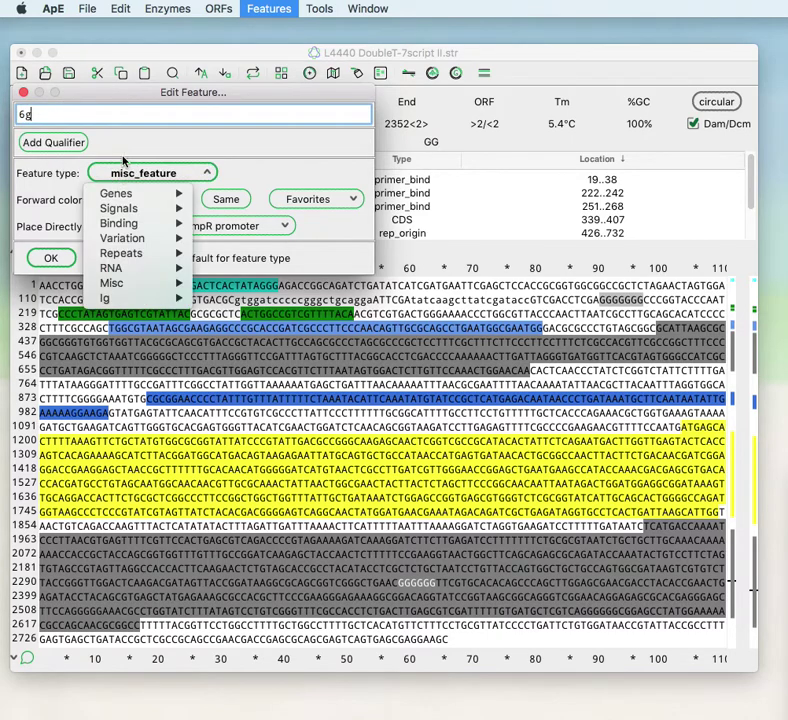
{"action": "left_click", "coordinate": [123, 172]}
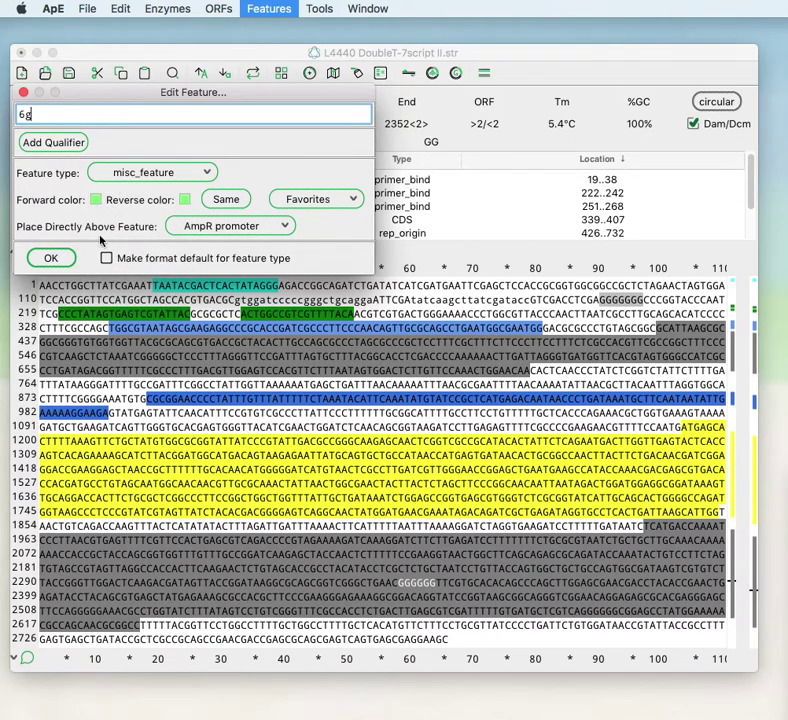
{"action": "left_click", "coordinate": [50, 258]}
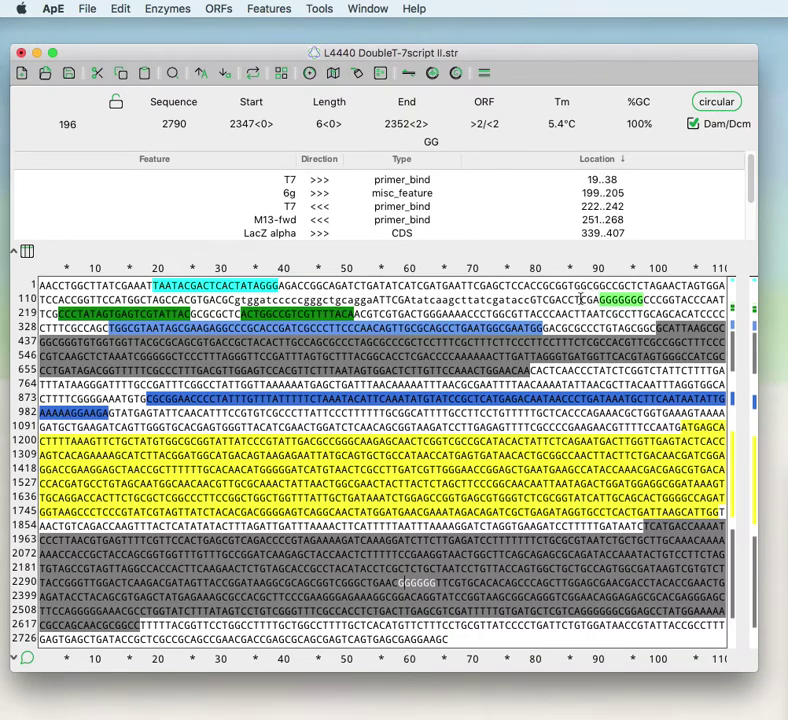
Drag the feature list splitter down so all nine annotations, from T7 to ColE1 origin, show.
{"action": "left_click", "coordinate": [283, 181]}
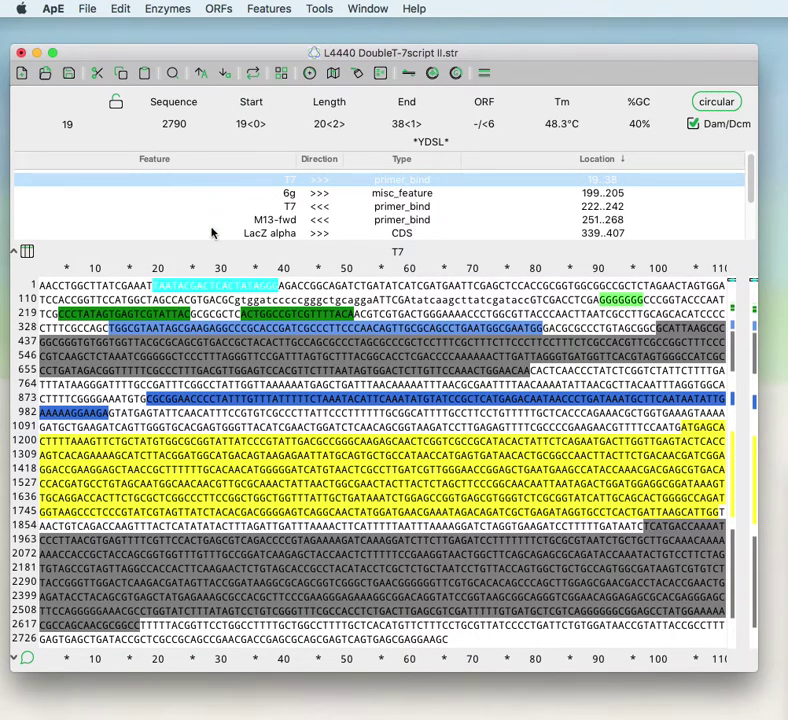
{"action": "left_click_drag", "start_coordinate": [217, 241], "coordinate": [220, 301]}
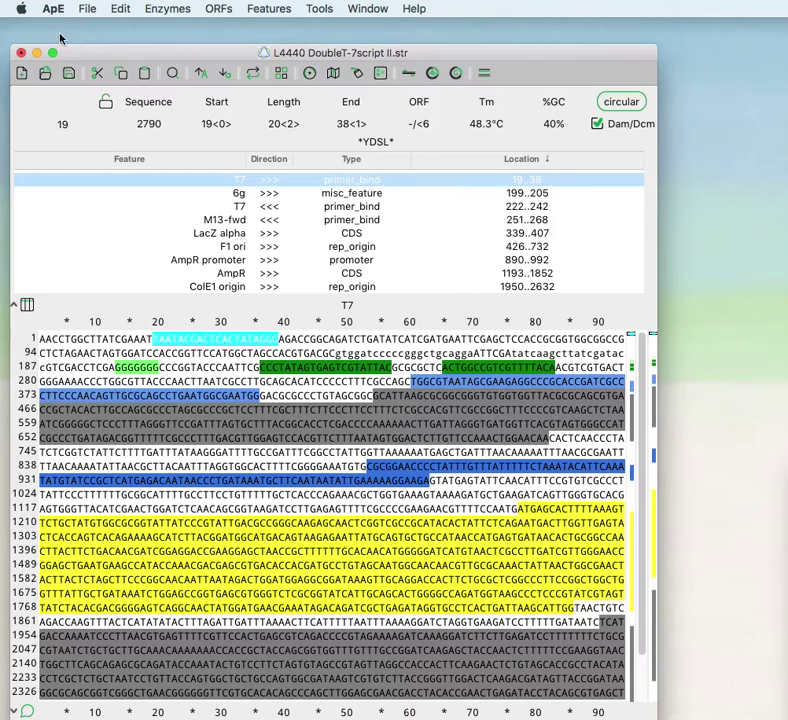
{"action": "left_click", "coordinate": [236, 194]}
{"action": "left_click", "coordinate": [234, 206]}
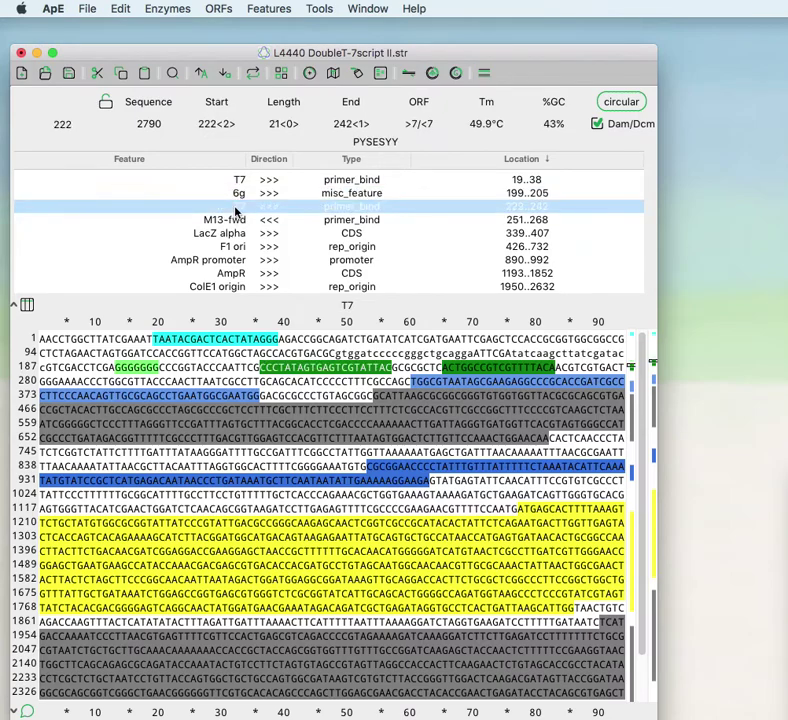
{"action": "left_click", "coordinate": [229, 218]}
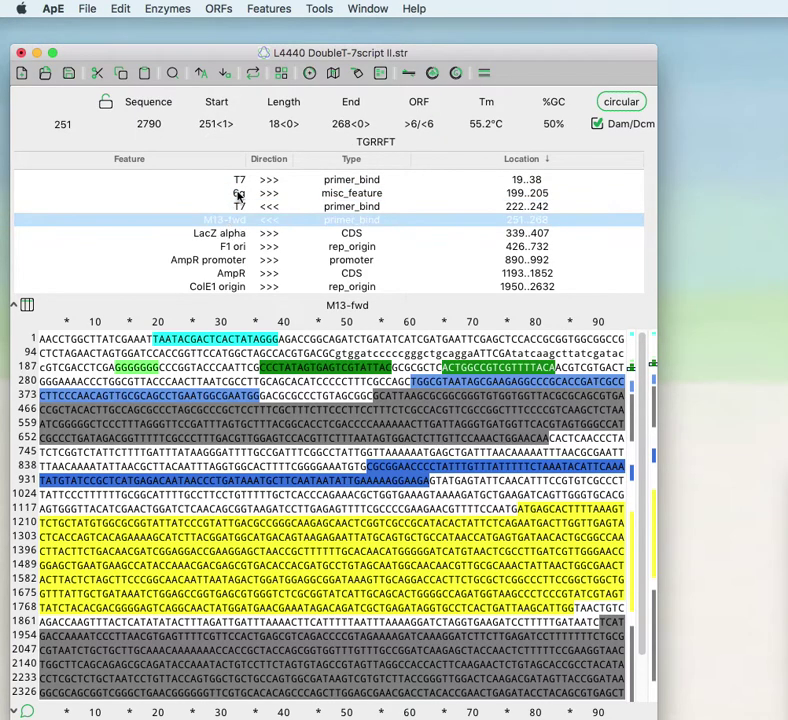
{"action": "left_click", "coordinate": [238, 196]}
{"action": "right_click", "coordinate": [238, 199]}
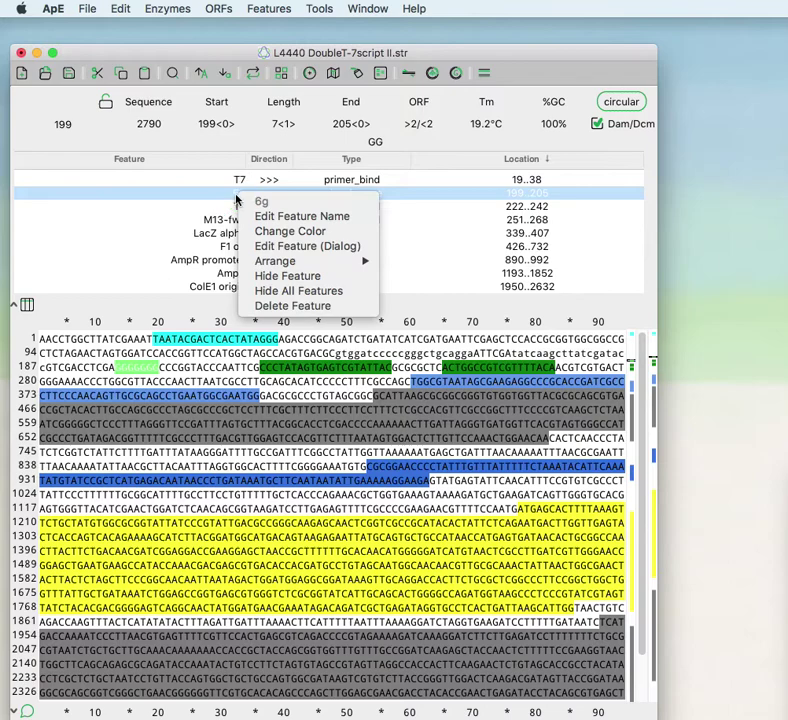
Rename the 6g feature to 6G.
{"action": "left_click", "coordinate": [255, 216]}
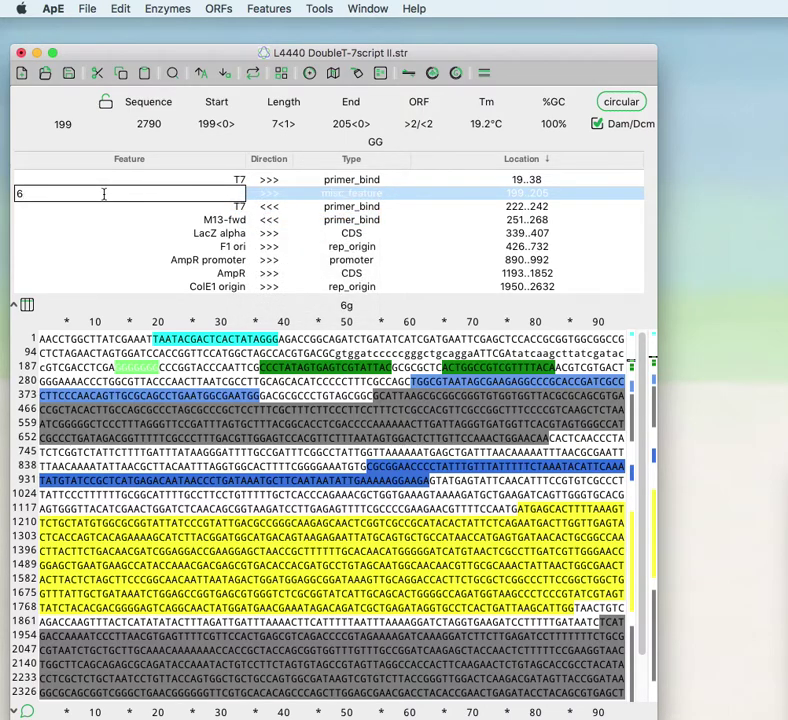
{"action": "key", "text": "Return"}
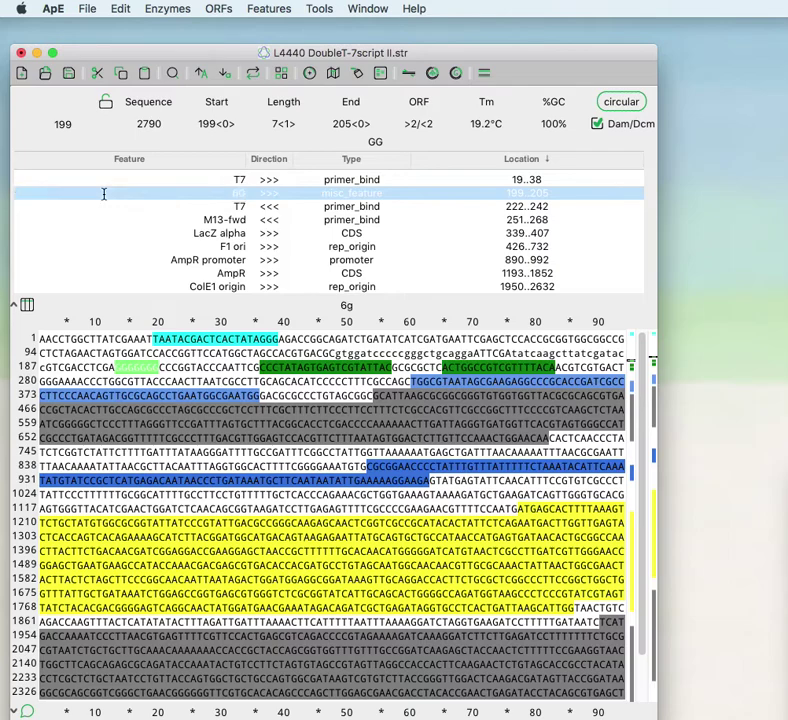
{"action": "left_click", "coordinate": [222, 219]}
{"action": "left_click", "coordinate": [225, 193]}
Change the 6G feature's colour to magenta.
{"action": "right_click", "coordinate": [231, 193]}
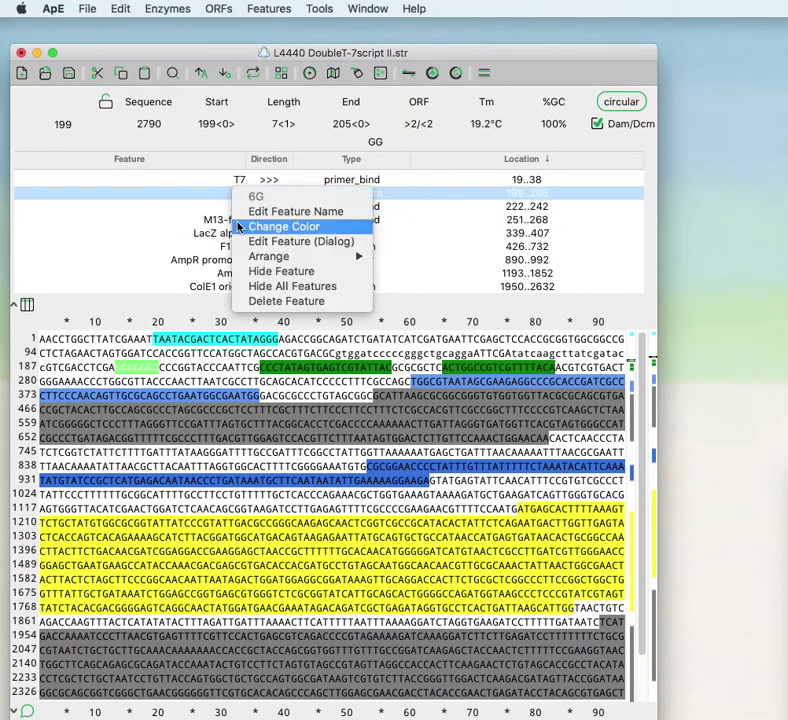
{"action": "left_click", "coordinate": [238, 227]}
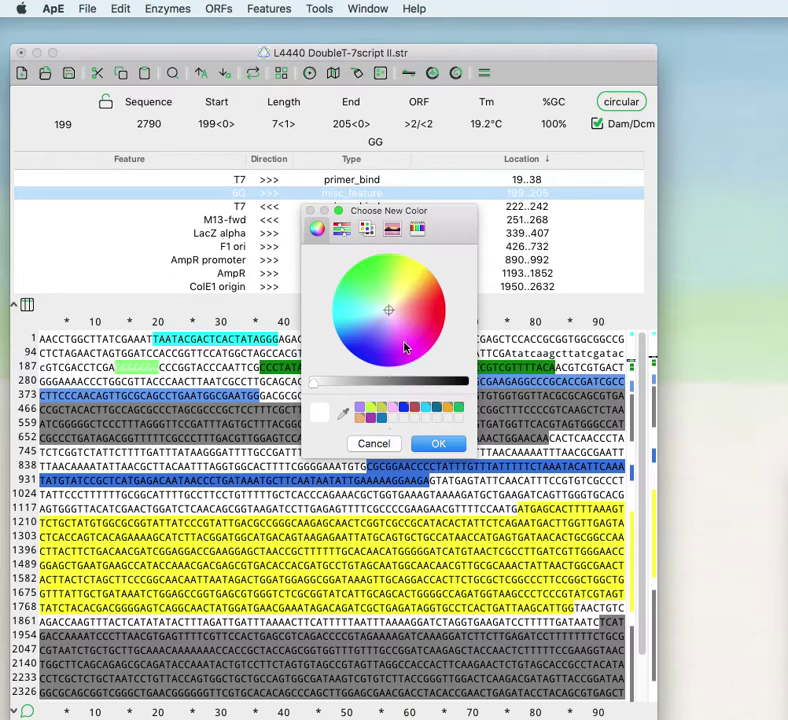
{"action": "left_click", "coordinate": [403, 342]}
{"action": "left_click", "coordinate": [436, 445]}
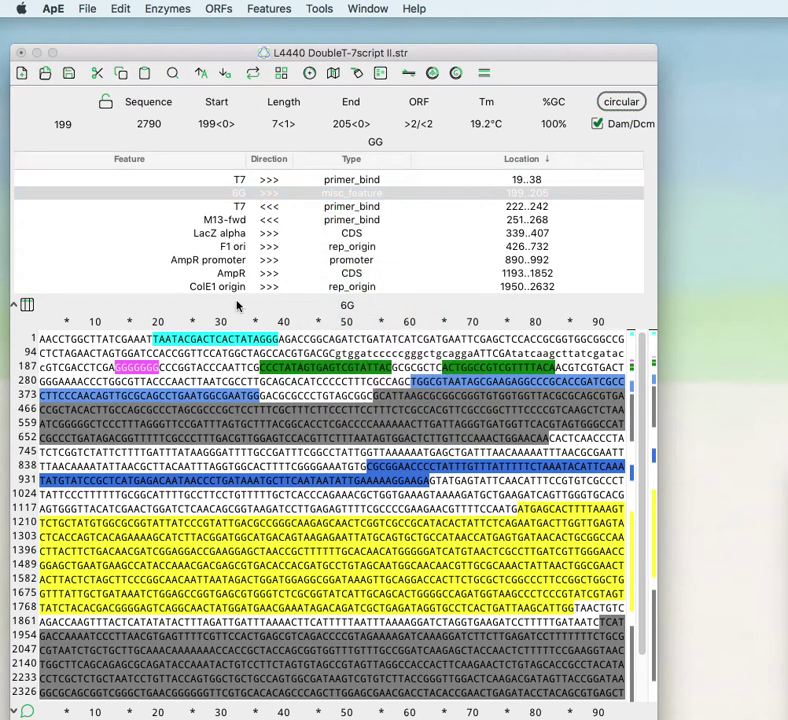
{"action": "left_click", "coordinate": [236, 197]}
Use Hide Feature on the 6G row so it greys out in the list.
{"action": "right_click", "coordinate": [234, 197]}
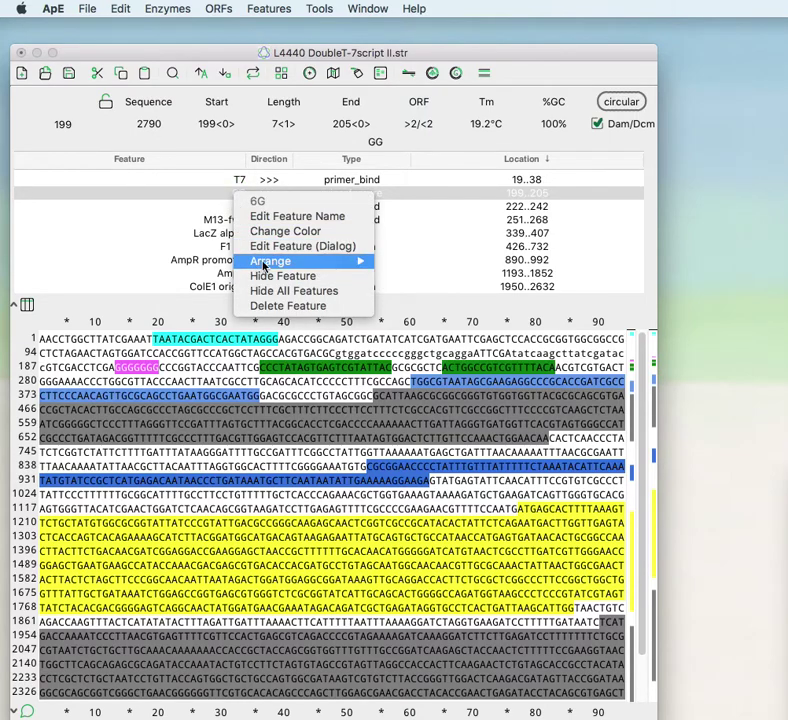
{"action": "mouse_move", "coordinate": [292, 263]}
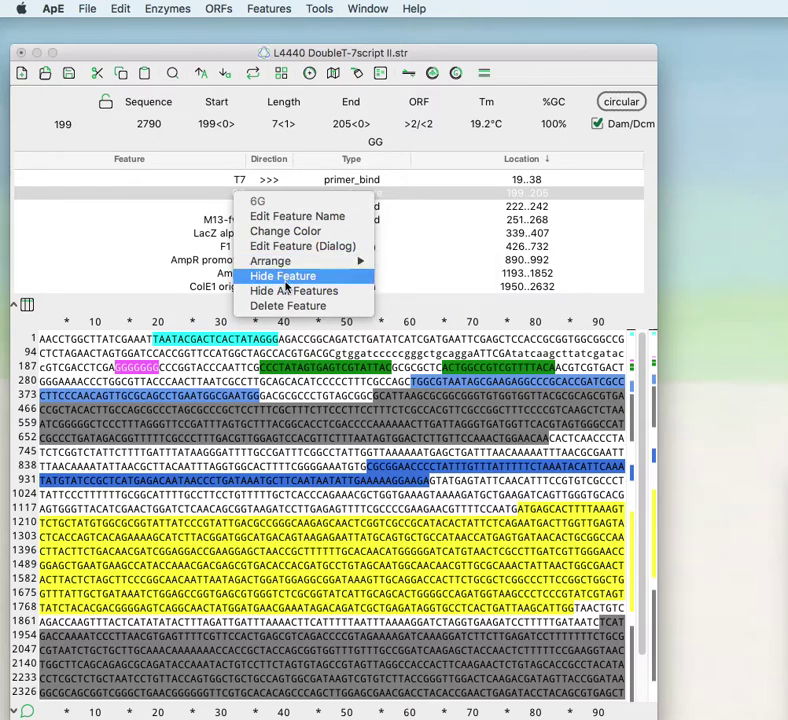
{"action": "left_click", "coordinate": [285, 279]}
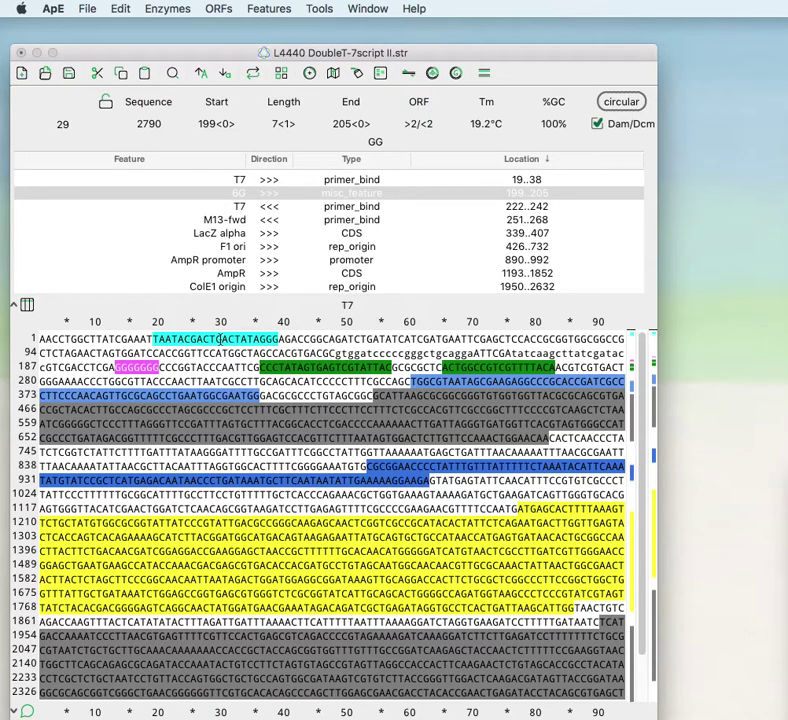
Hide 6G into the Hidden group, check it there, then select T7 through F1 ori.
{"action": "right_click", "coordinate": [233, 195]}
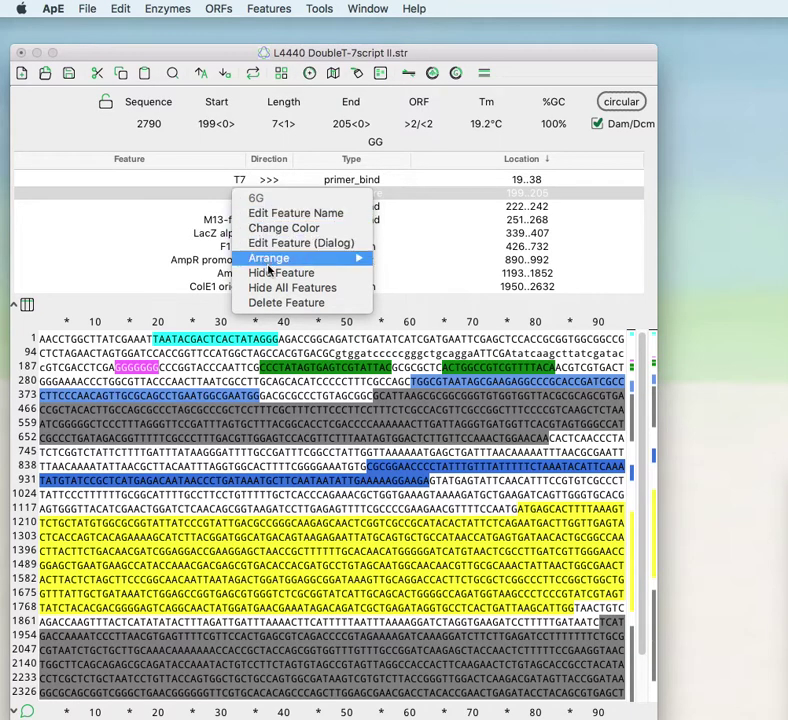
{"action": "left_click", "coordinate": [268, 273]}
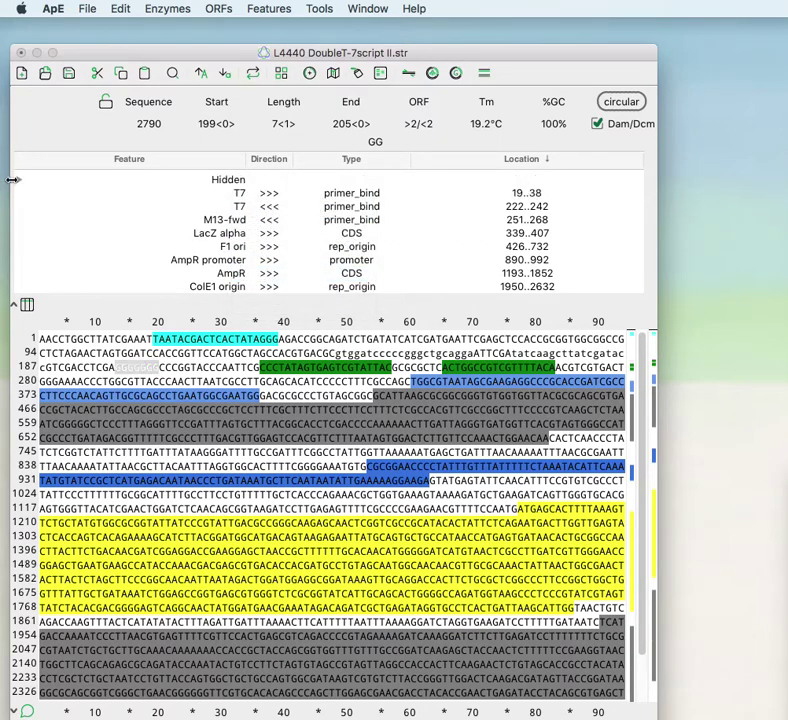
{"action": "left_click", "coordinate": [215, 180]}
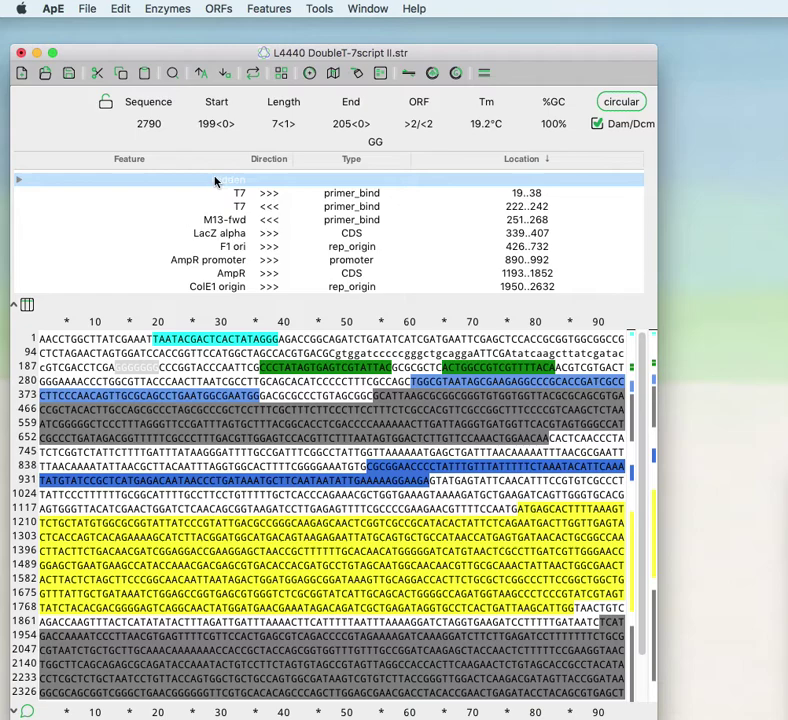
{"action": "left_click", "coordinate": [18, 181]}
{"action": "left_click", "coordinate": [18, 181]}
{"action": "left_click", "coordinate": [228, 192]}
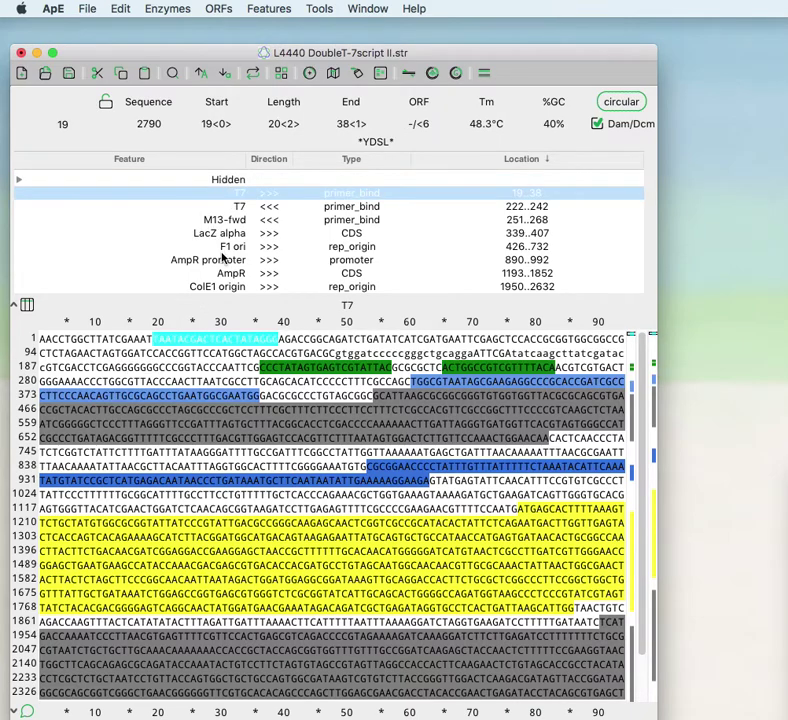
{"action": "left_click", "coordinate": [225, 246], "text": "shift"}
Hide the five selected features: both T7 primers, M13-fwd, LacZ alpha and F1 ori.
{"action": "right_click", "coordinate": [183, 230]}
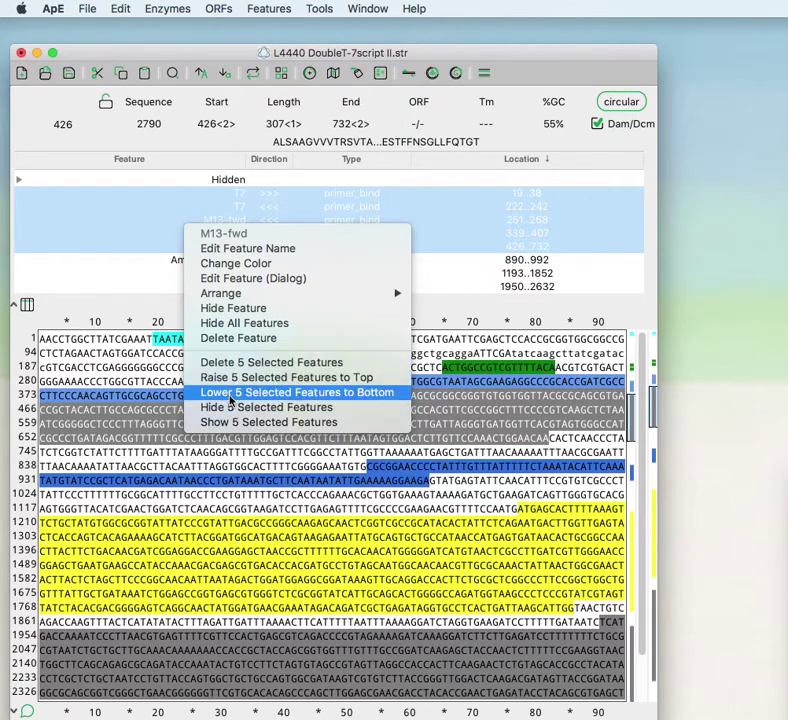
{"action": "left_click", "coordinate": [234, 407]}
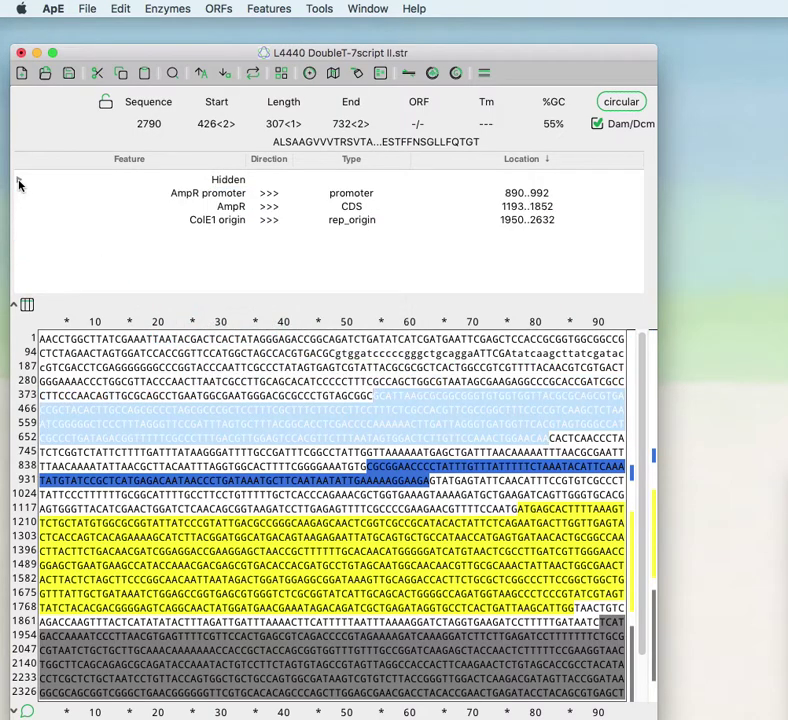
{"action": "left_click", "coordinate": [19, 180]}
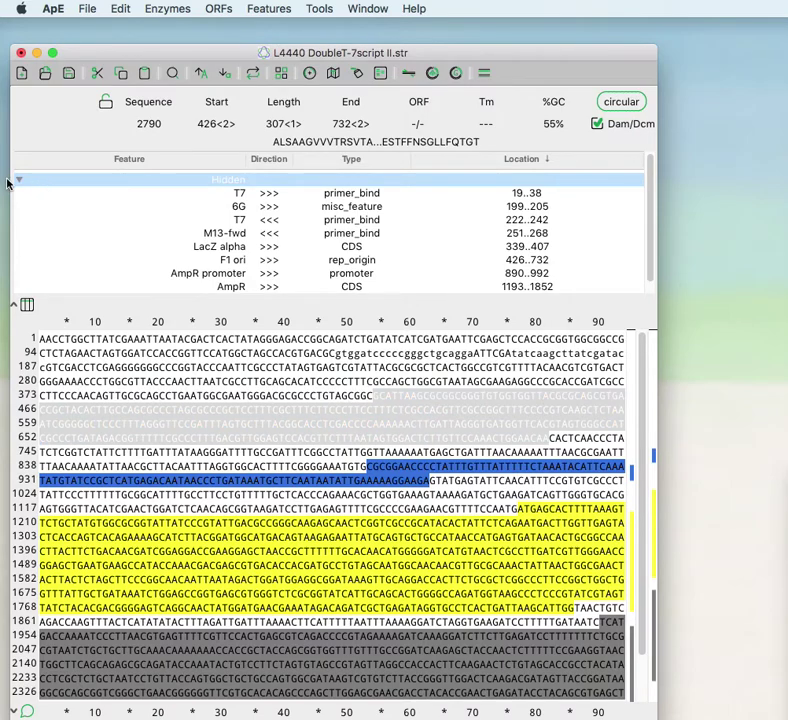
{"action": "left_click", "coordinate": [19, 179]}
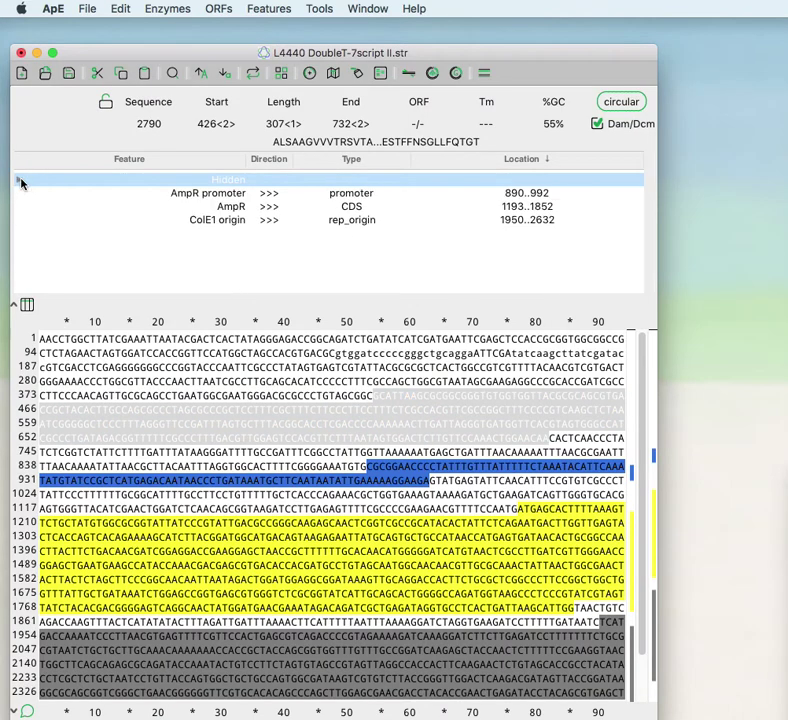
Review the remaining AmpR promoter, AmpR and ColE1 origin features and glance at the plasmid map.
{"action": "left_click", "coordinate": [207, 198]}
{"action": "left_click", "coordinate": [229, 207]}
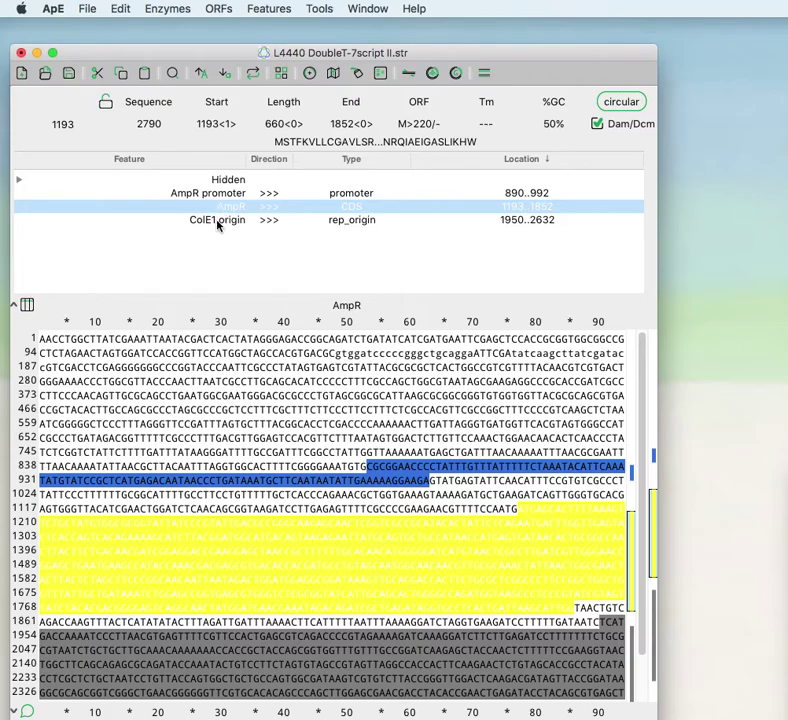
{"action": "left_click", "coordinate": [217, 221]}
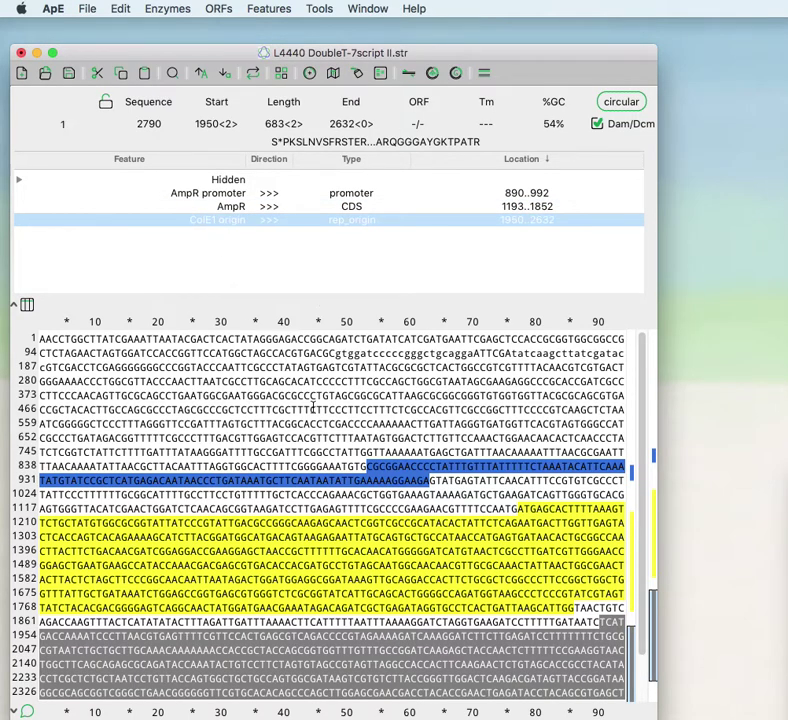
{"action": "scroll", "coordinate": [313, 408], "scroll_direction": "down", "scroll_amount": 2}
{"action": "scroll", "coordinate": [313, 408], "scroll_direction": "up", "scroll_amount": 2}
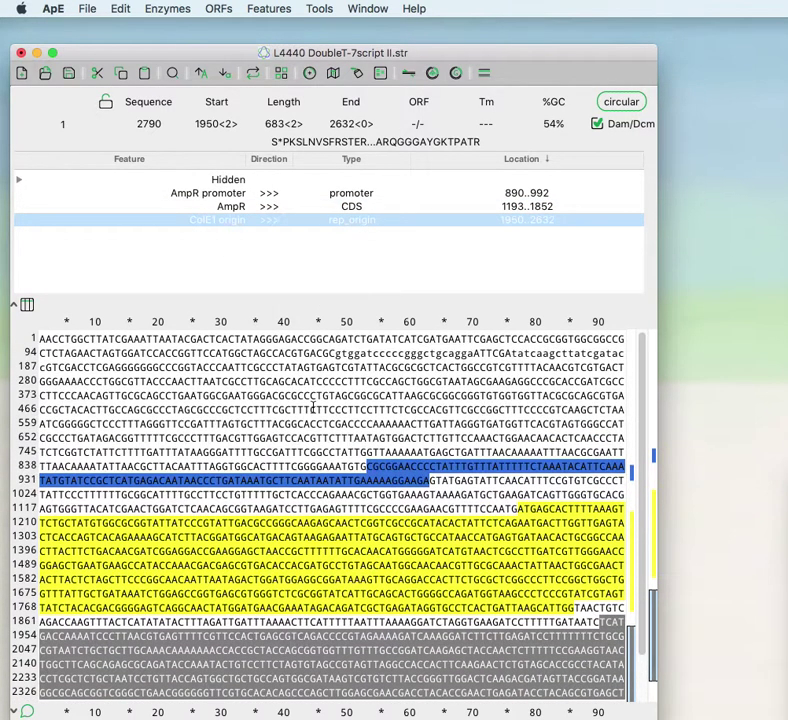
{"action": "left_click", "coordinate": [310, 73]}
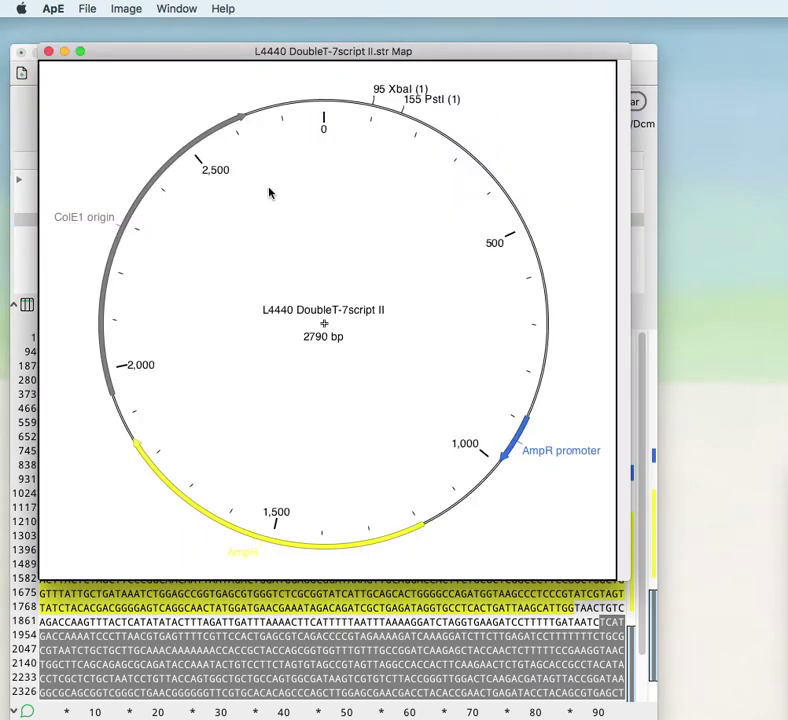
{"action": "left_click", "coordinate": [48, 52]}
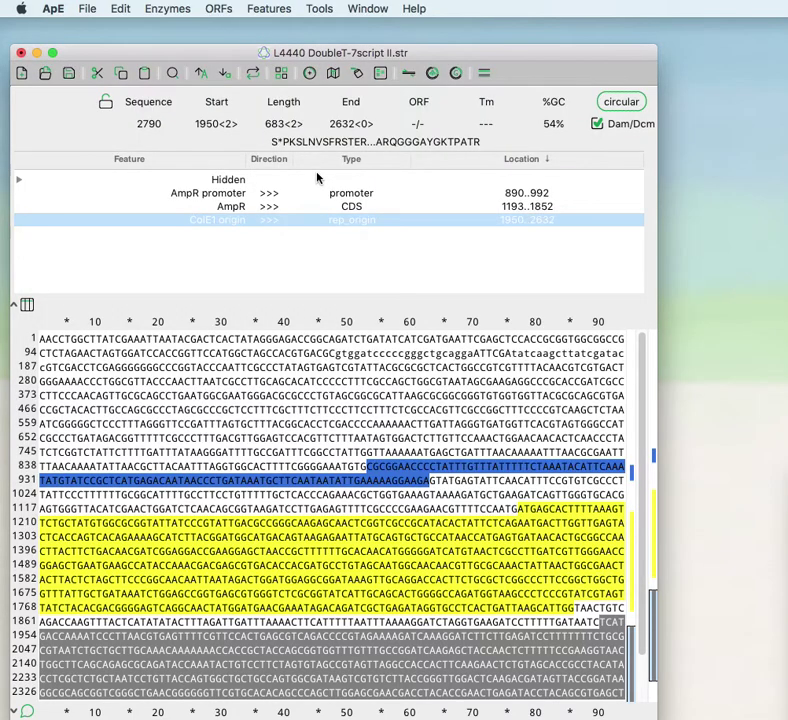
Show all hidden features, then hide the five features from 6G down to F1 ori again.
{"action": "left_click", "coordinate": [18, 180]}
{"action": "right_click", "coordinate": [221, 187]}
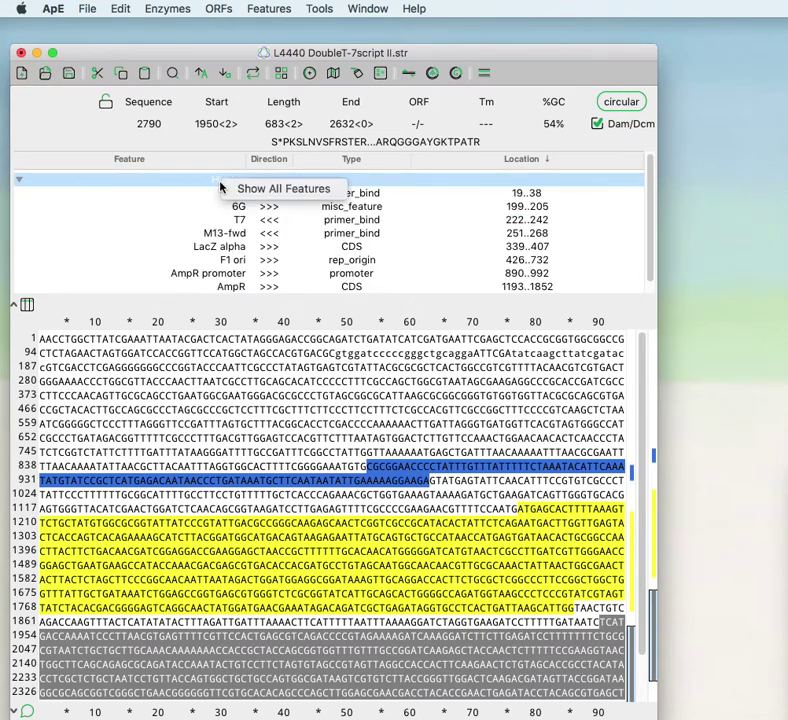
{"action": "left_click", "coordinate": [240, 188]}
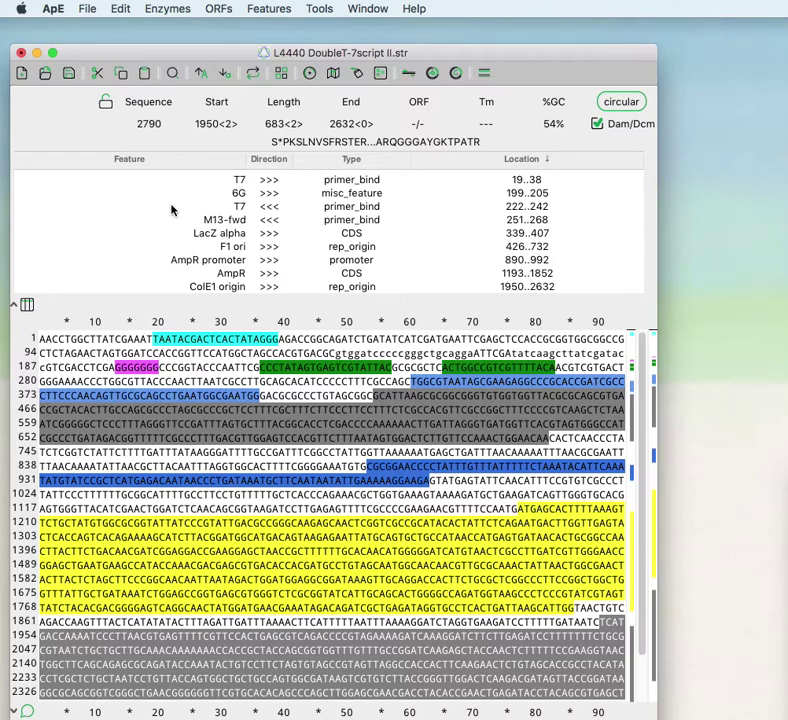
{"action": "left_click", "coordinate": [250, 194]}
{"action": "left_click", "coordinate": [250, 247], "text": "shift"}
{"action": "right_click", "coordinate": [219, 237]}
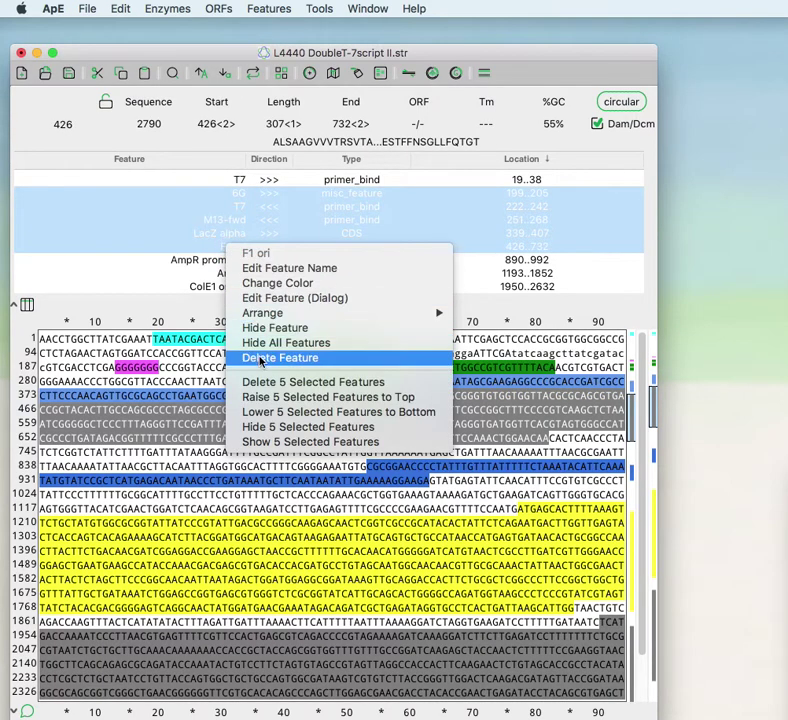
{"action": "left_click", "coordinate": [302, 426]}
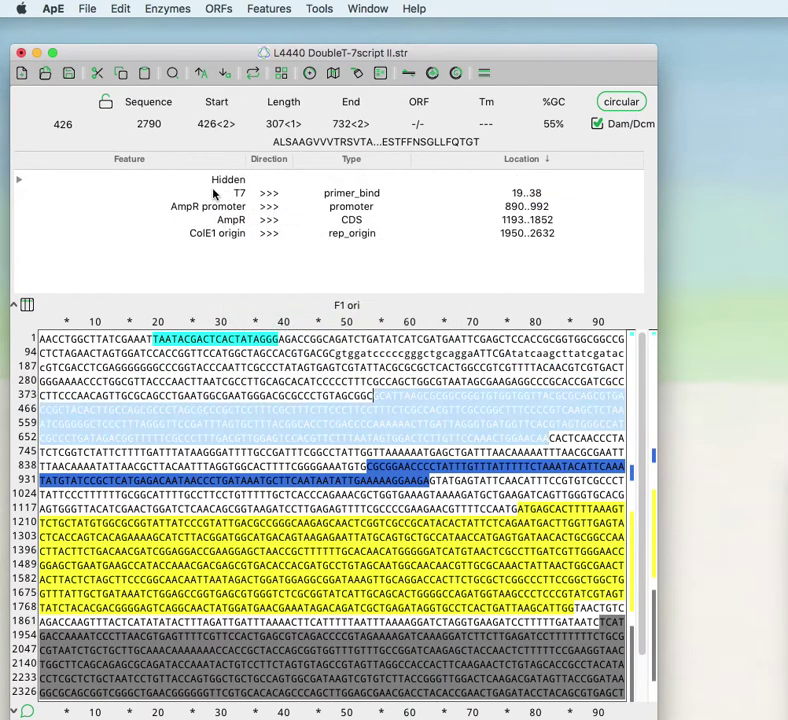
Unhide only the T7 at 222..242 and LacZ alpha from the Hidden group.
{"action": "left_click", "coordinate": [17, 180]}
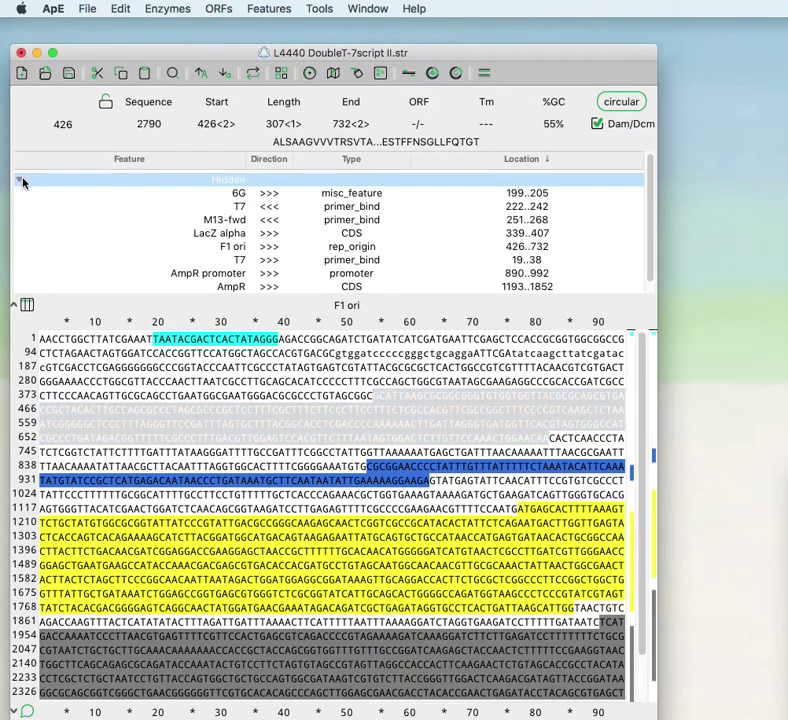
{"action": "right_click", "coordinate": [237, 200]}
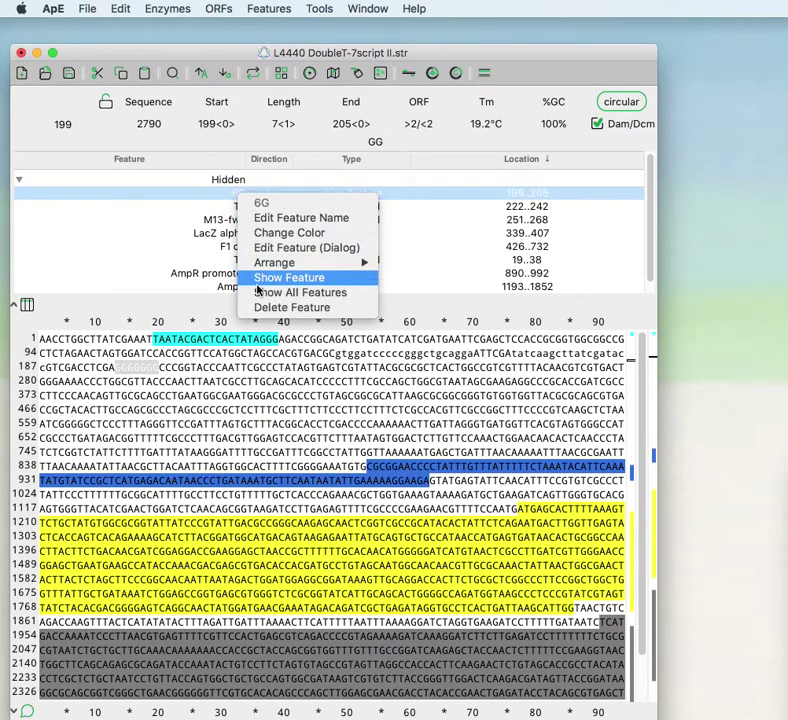
{"action": "left_click", "coordinate": [211, 232]}
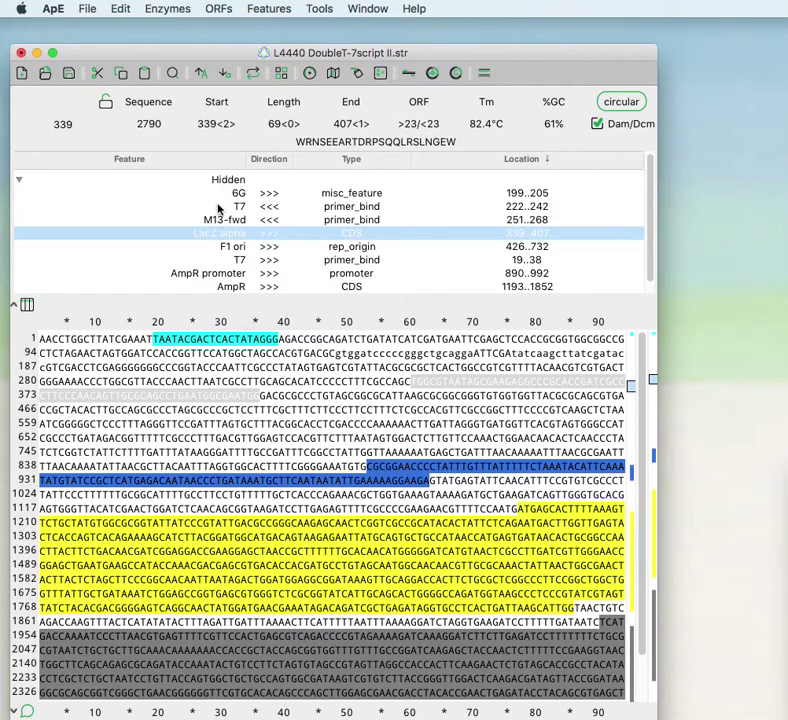
{"action": "left_click", "coordinate": [228, 207], "text": "super"}
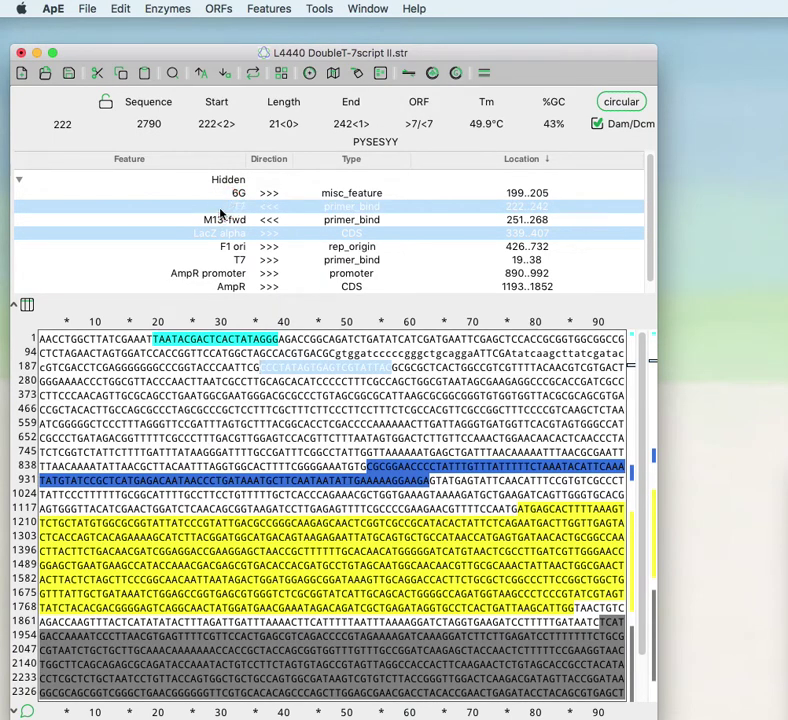
{"action": "right_click", "coordinate": [220, 209]}
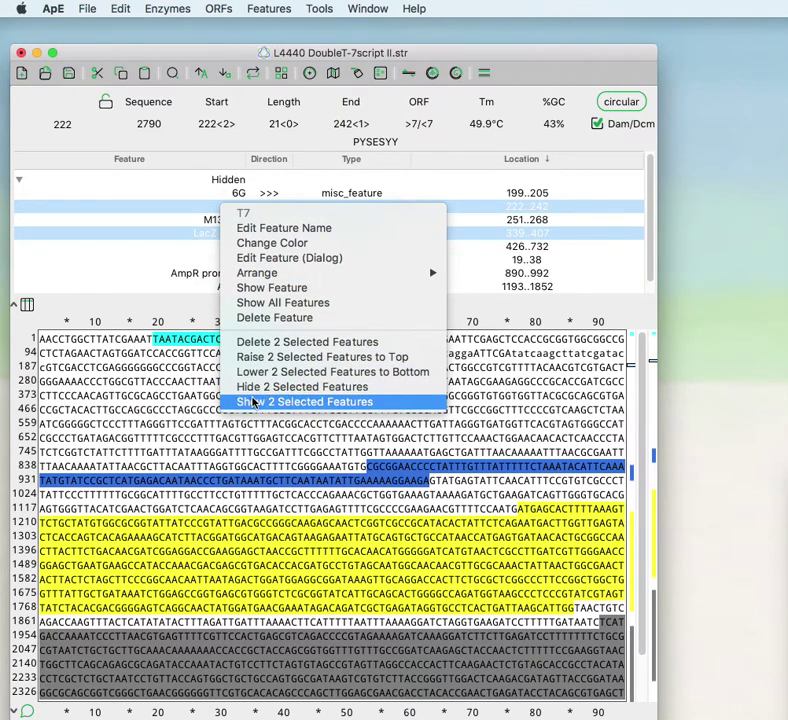
{"action": "left_click", "coordinate": [254, 402]}
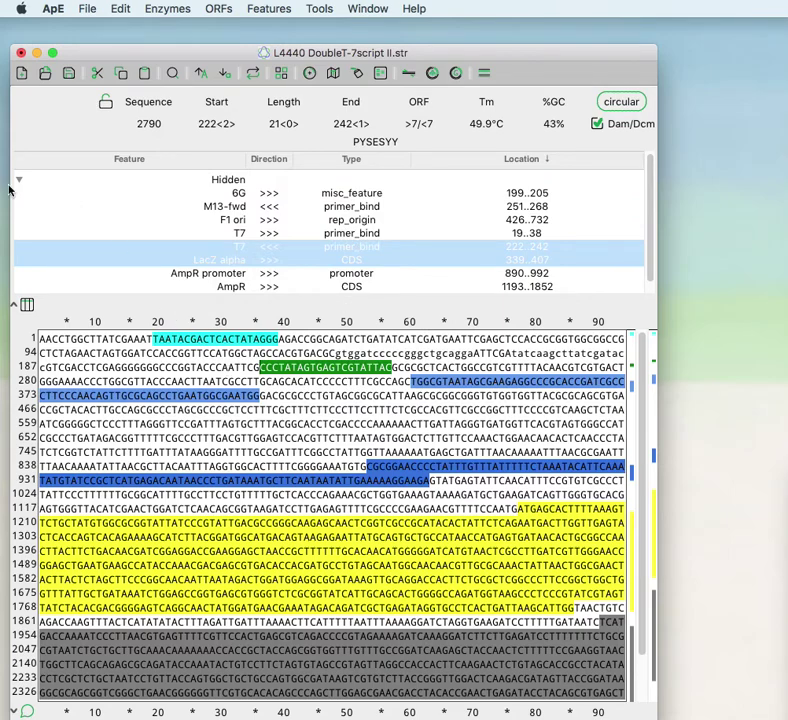
Show all remaining hidden features from the Hidden group's menu.
{"action": "left_click", "coordinate": [18, 181]}
{"action": "right_click", "coordinate": [47, 180]}
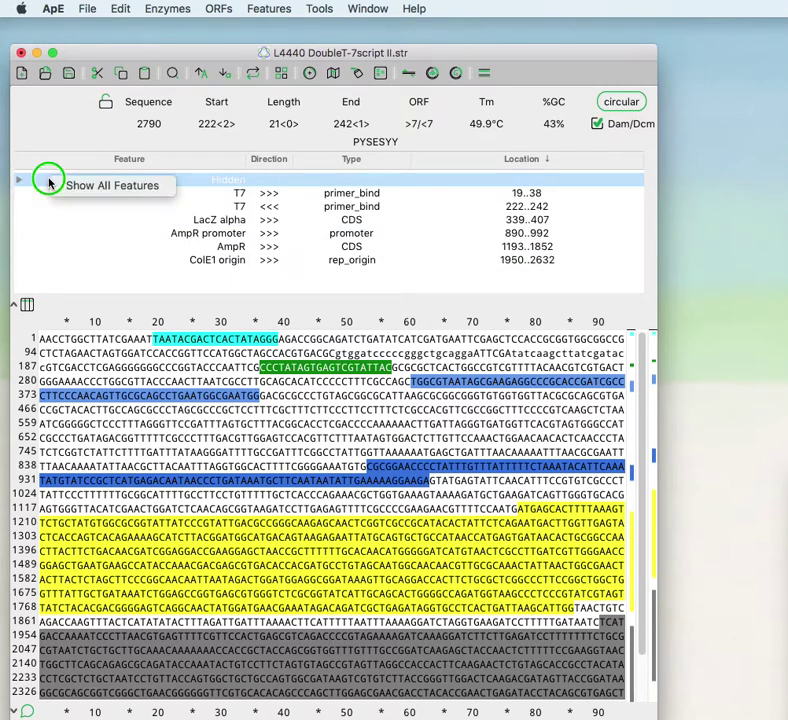
{"action": "left_click", "coordinate": [66, 184]}
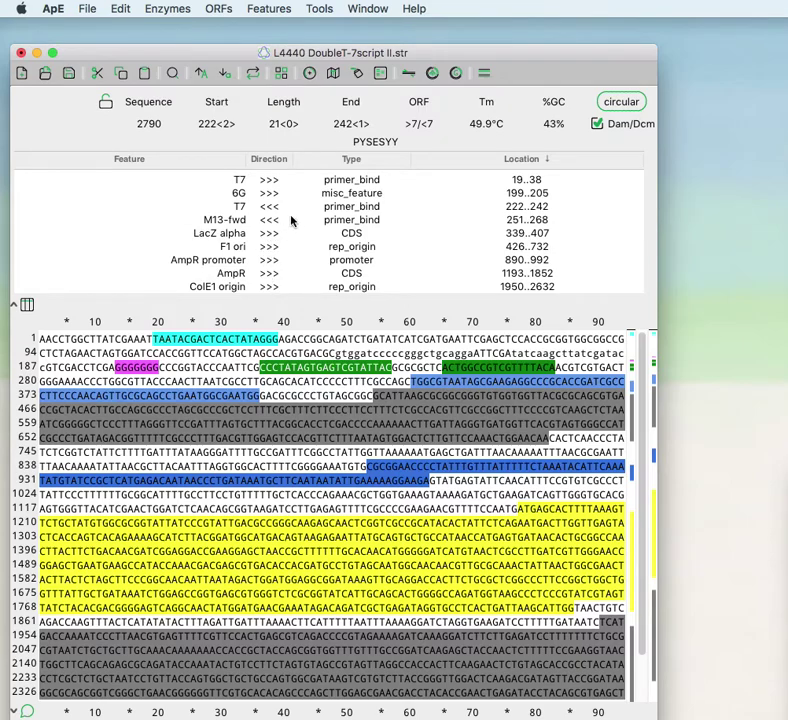
Sort the feature list by Type, briefly trying Location in between.
{"action": "left_click", "coordinate": [351, 161]}
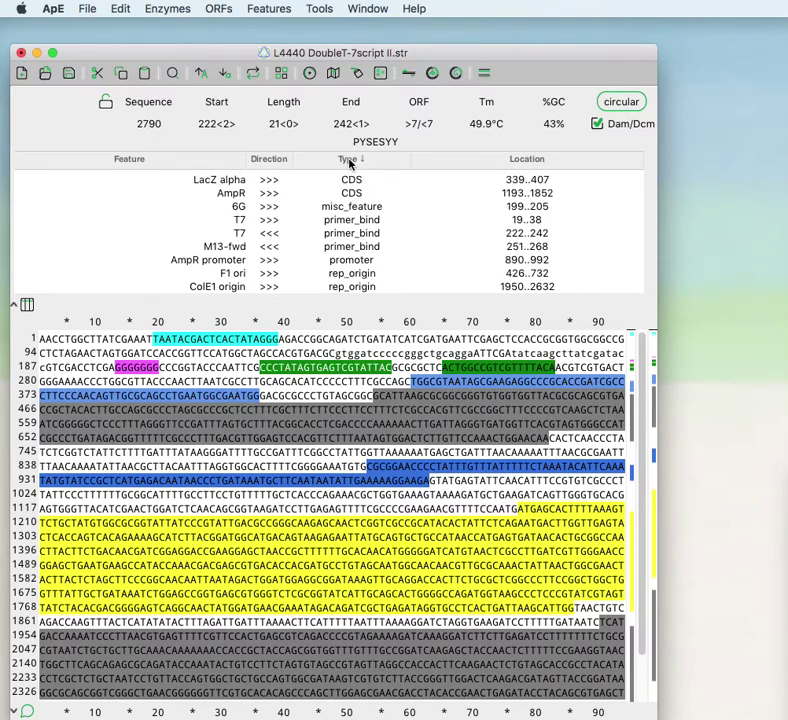
{"action": "left_click", "coordinate": [491, 164]}
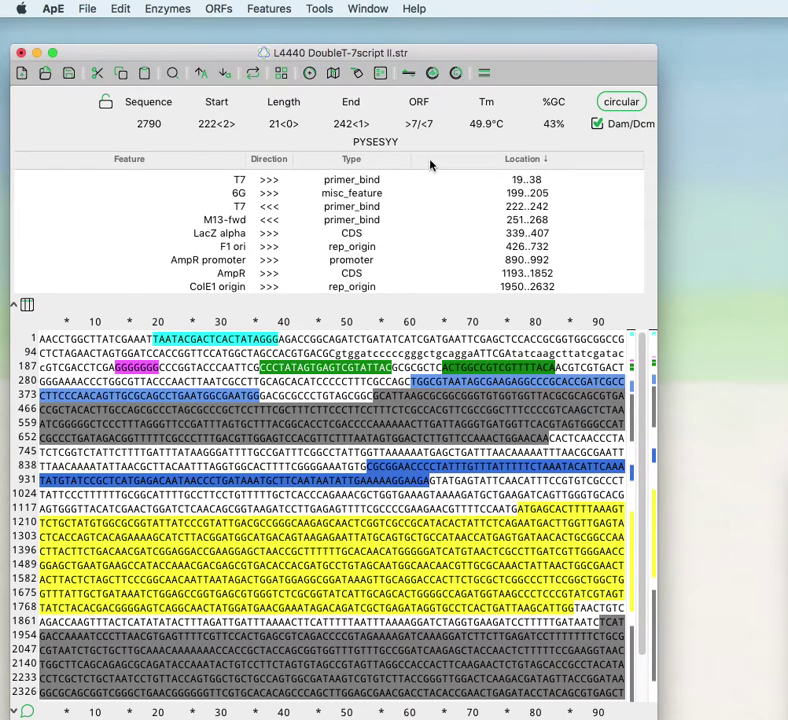
{"action": "left_click", "coordinate": [366, 159]}
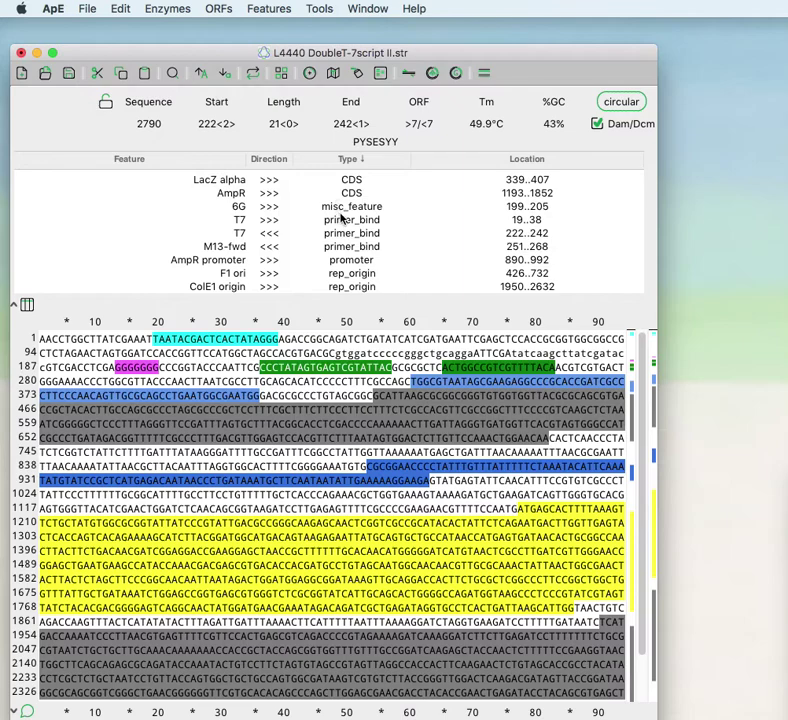
Select the T7 and M13-fwd primers and bring up the primer_bind type-wide options.
{"action": "left_click", "coordinate": [348, 218]}
{"action": "left_click", "coordinate": [332, 247], "text": "shift"}
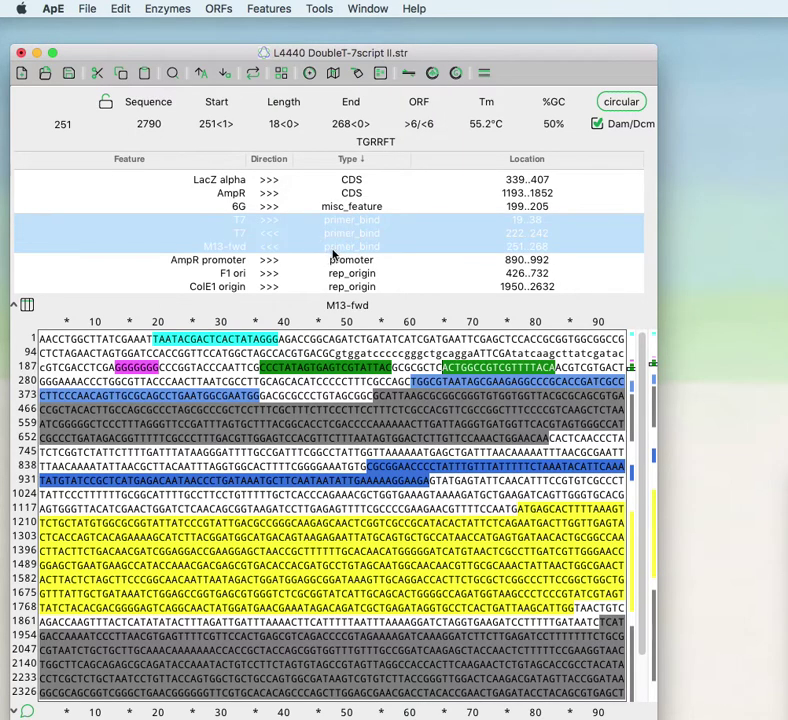
{"action": "right_click", "coordinate": [145, 229]}
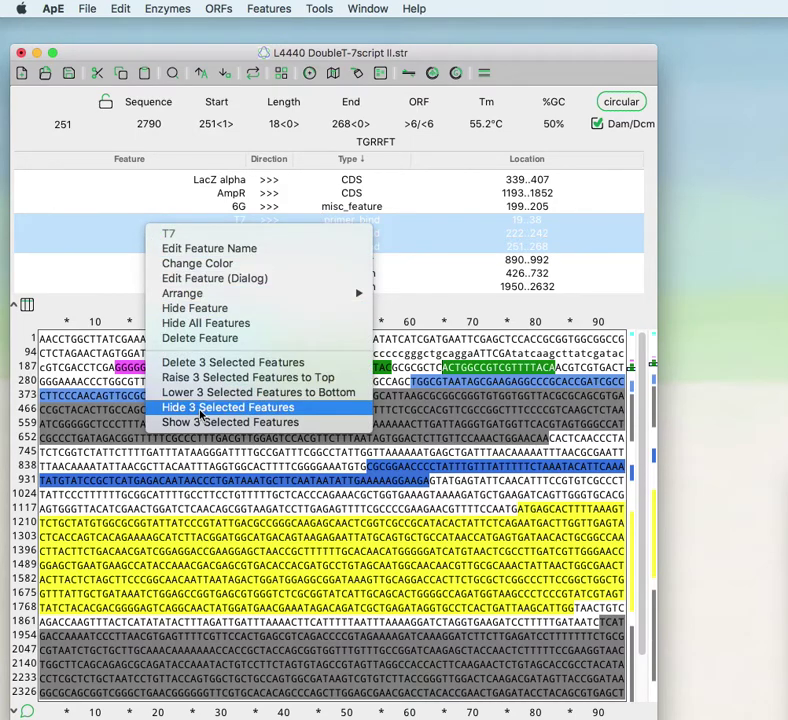
{"action": "left_click", "coordinate": [400, 222]}
{"action": "right_click", "coordinate": [378, 224]}
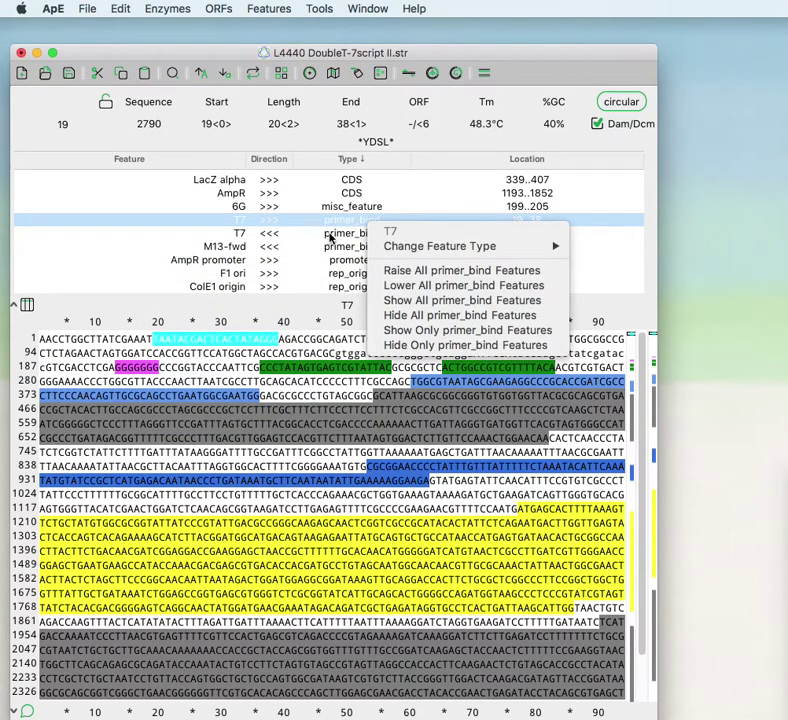